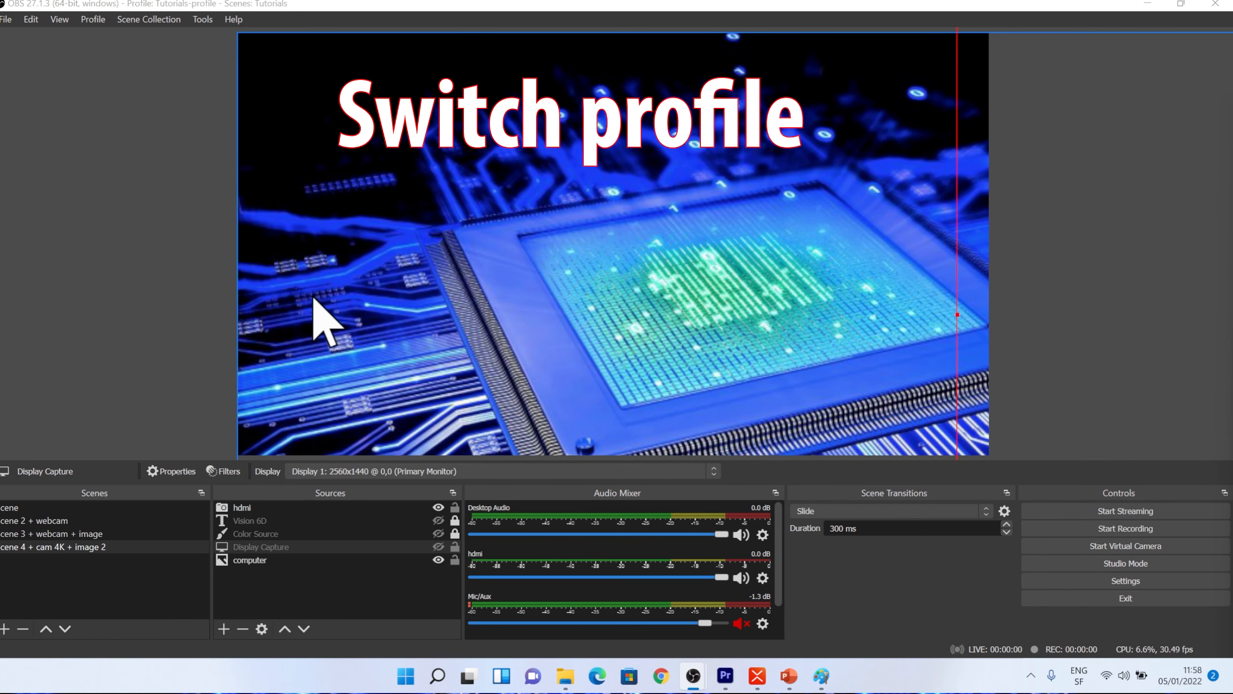
- Switch from the Tutorials-profile to the Vertical format profile
{"action": "left_click", "coordinate": [93, 19]}
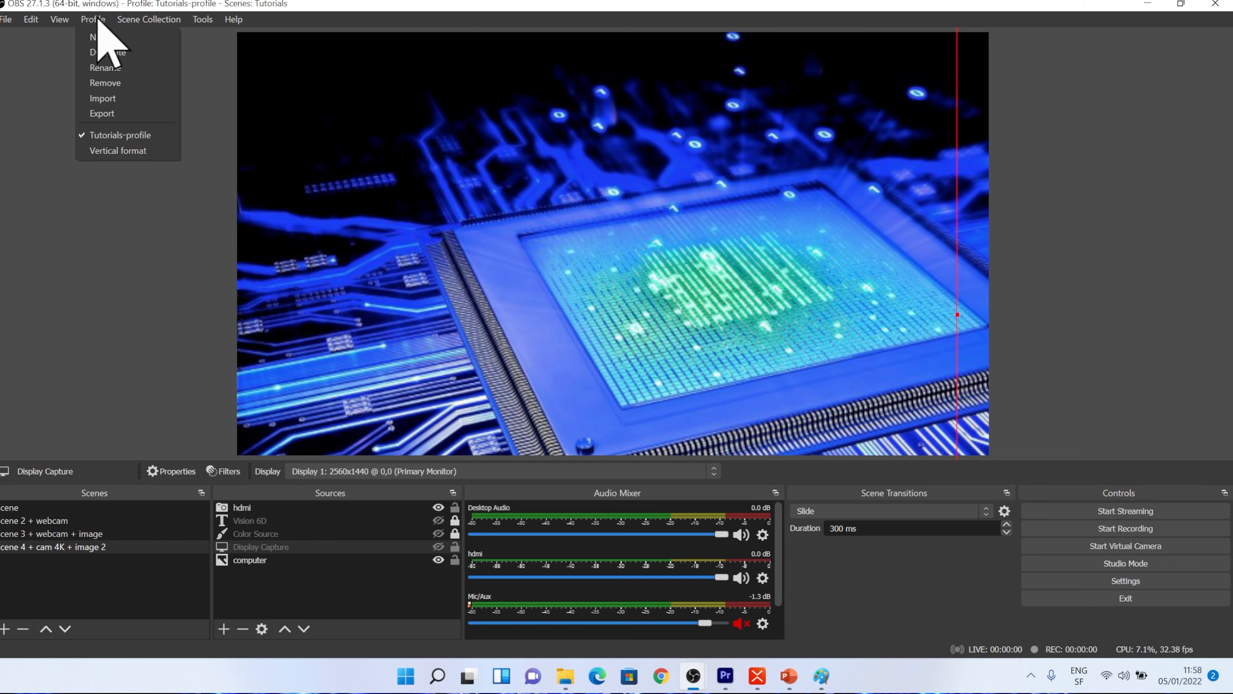
{"action": "left_click", "coordinate": [109, 151]}
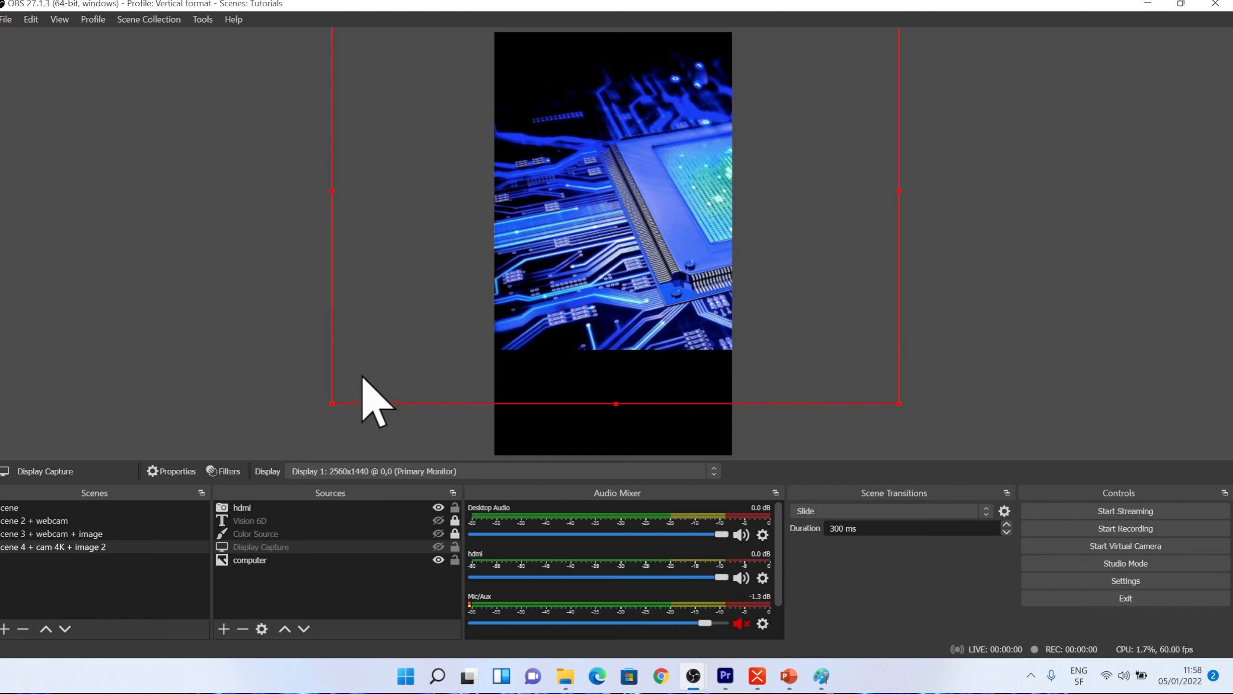
{"action": "left_click", "coordinate": [91, 22]}
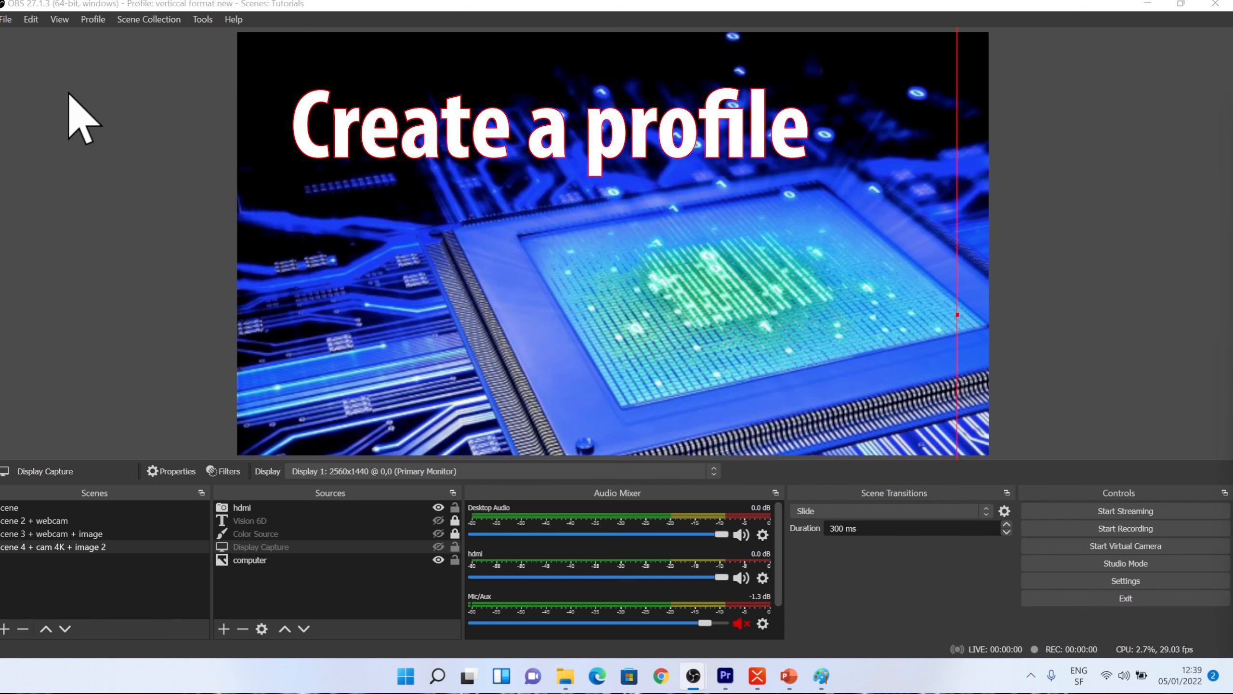
- Create a profile named "vertical format new" with the auto-configuration wizard enabled
{"action": "left_click", "coordinate": [91, 21]}
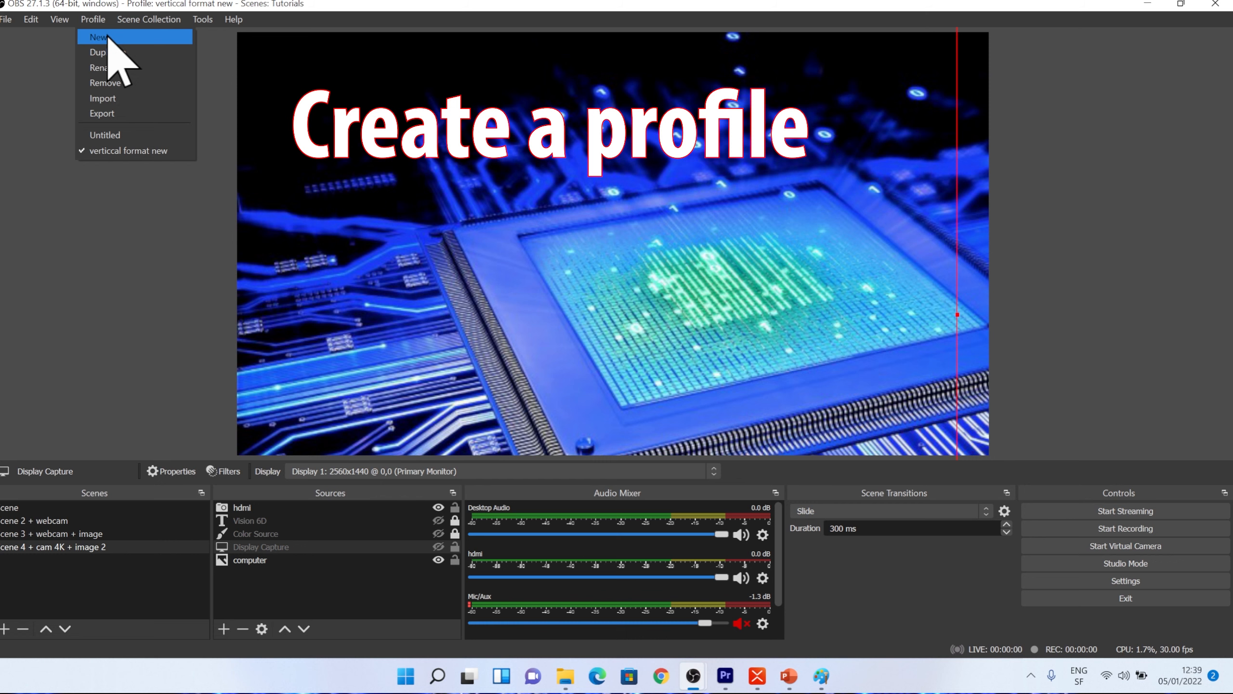
{"action": "left_click", "coordinate": [107, 38]}
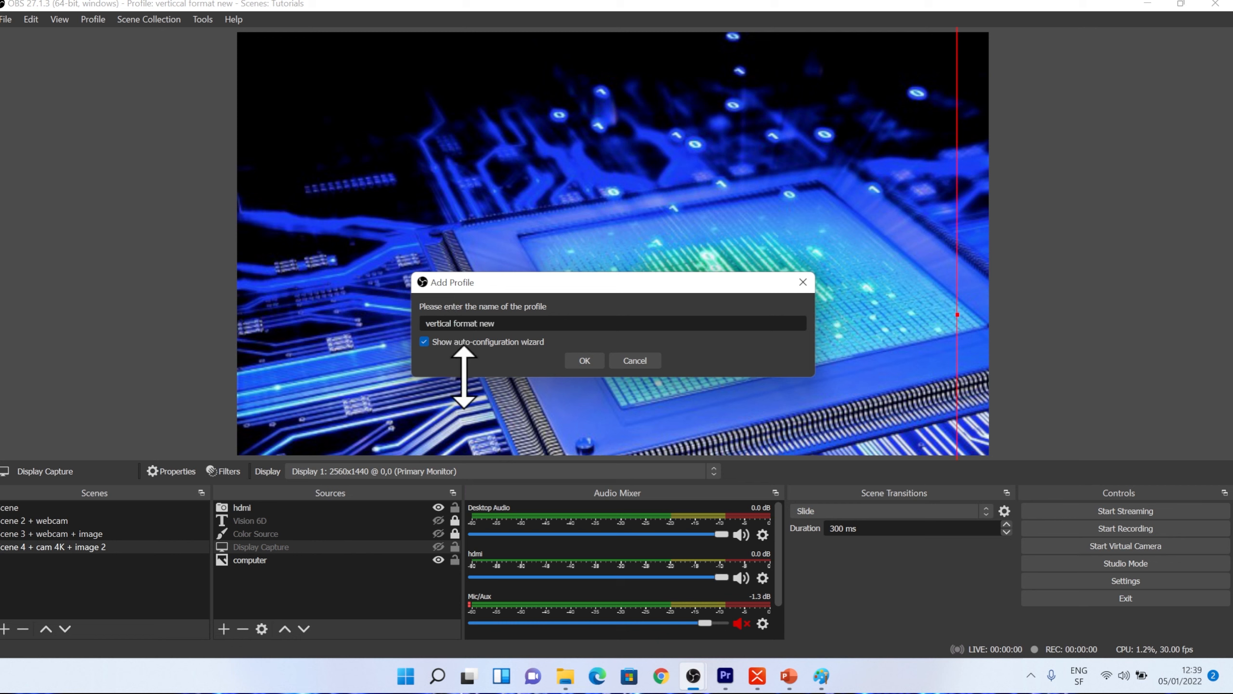
{"action": "left_click", "coordinate": [588, 368]}
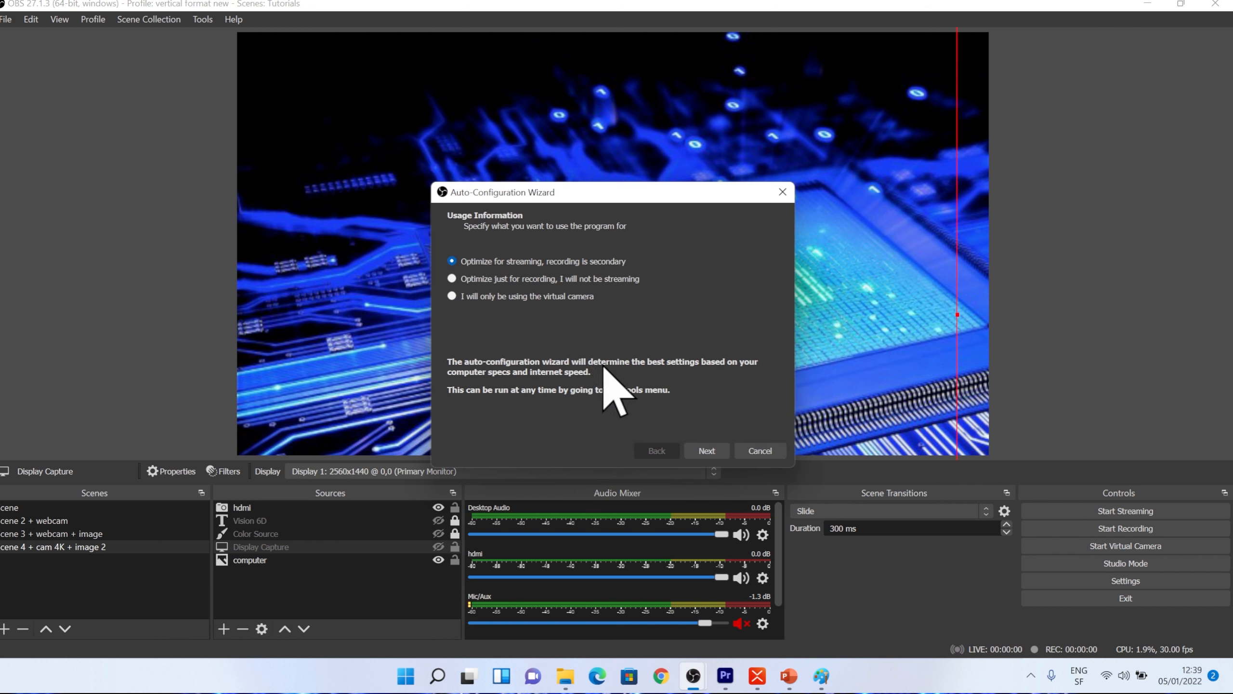
- Auto-configure the profile for recording only with a 1920x1080 base canvas resolution, and apply the suggested settings
{"action": "left_click", "coordinate": [451, 277]}
{"action": "left_click", "coordinate": [710, 450]}
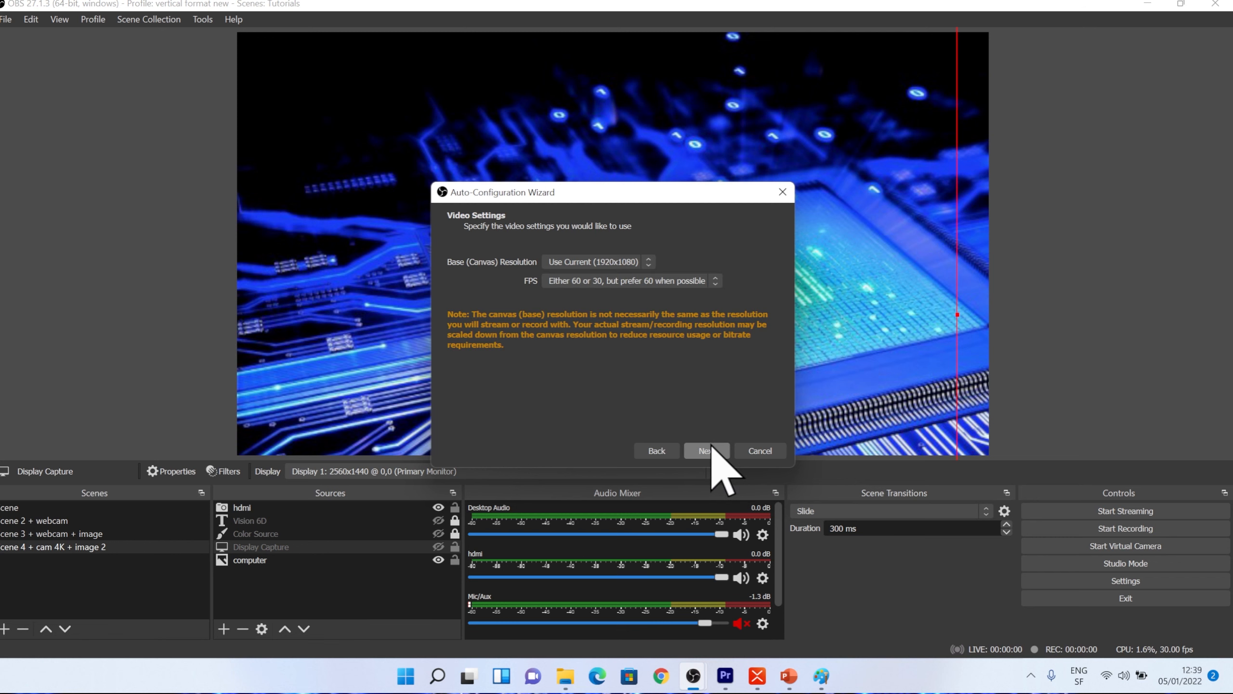
{"action": "left_click", "coordinate": [648, 266]}
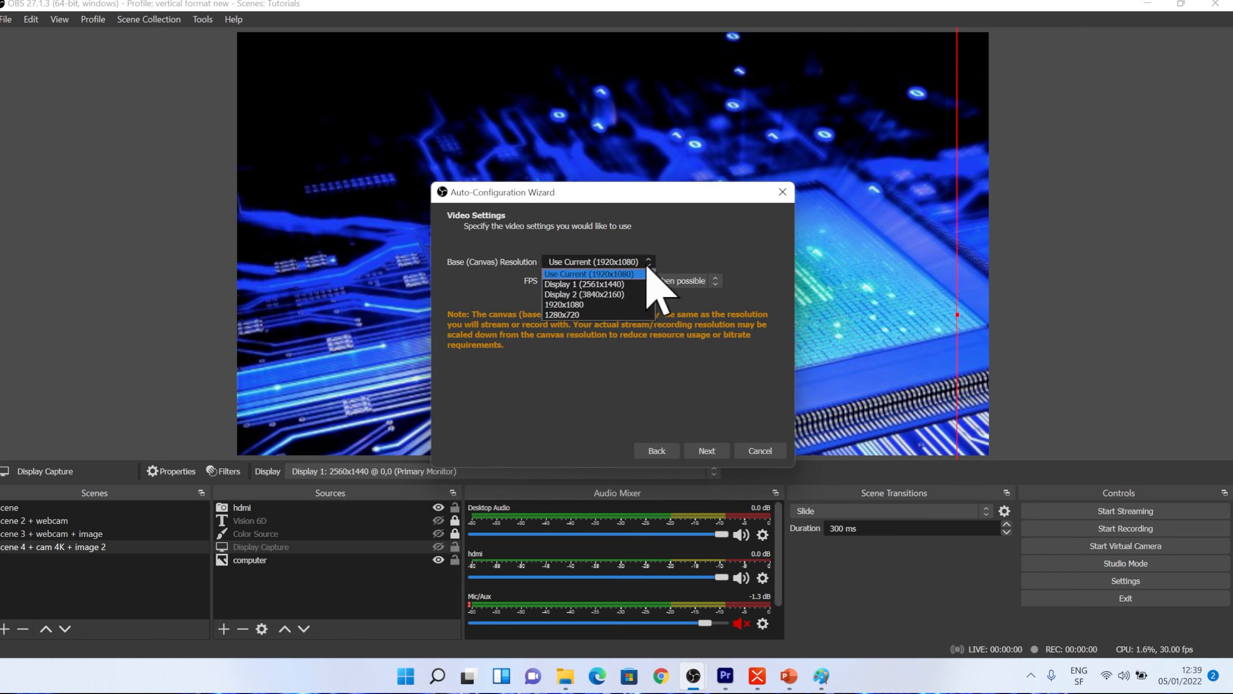
{"action": "left_click", "coordinate": [615, 304]}
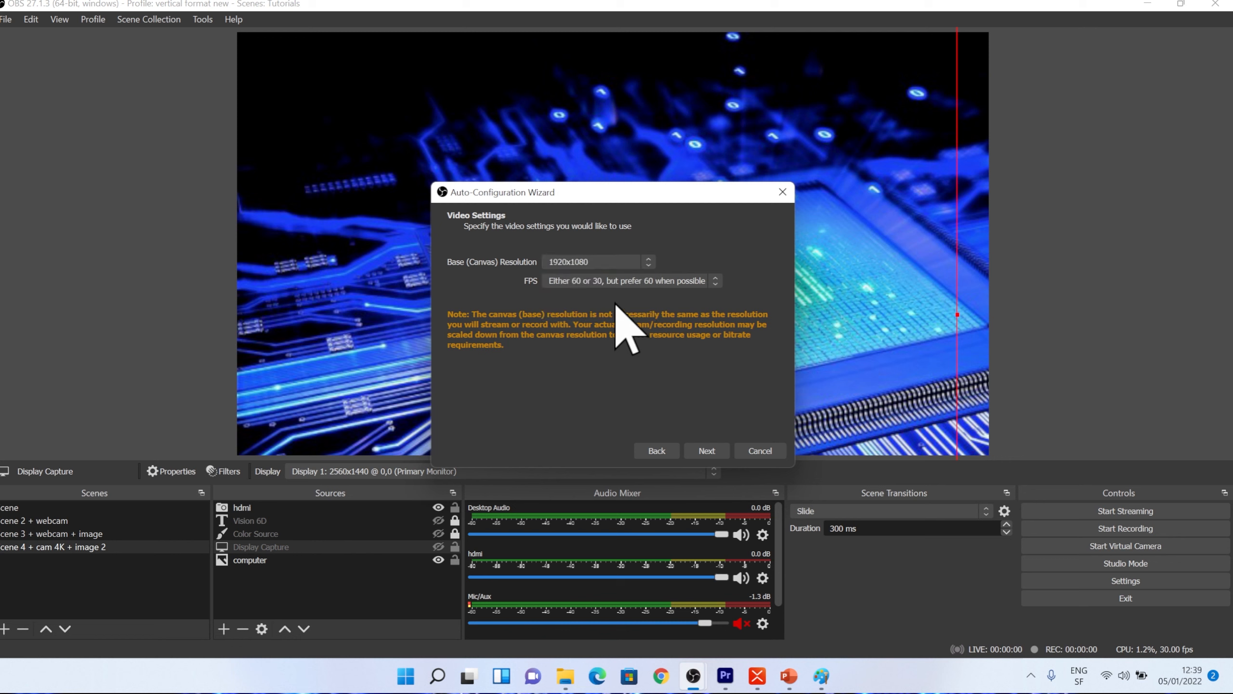
{"action": "left_click", "coordinate": [708, 450]}
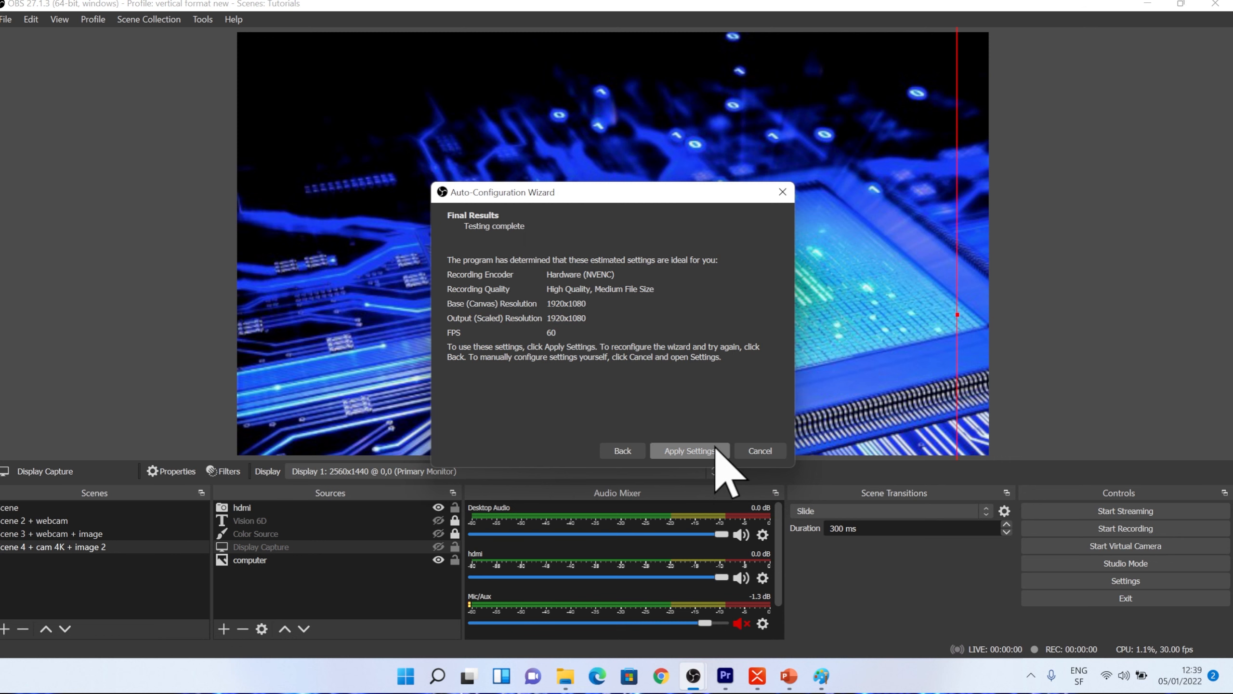
{"action": "left_click", "coordinate": [711, 451]}
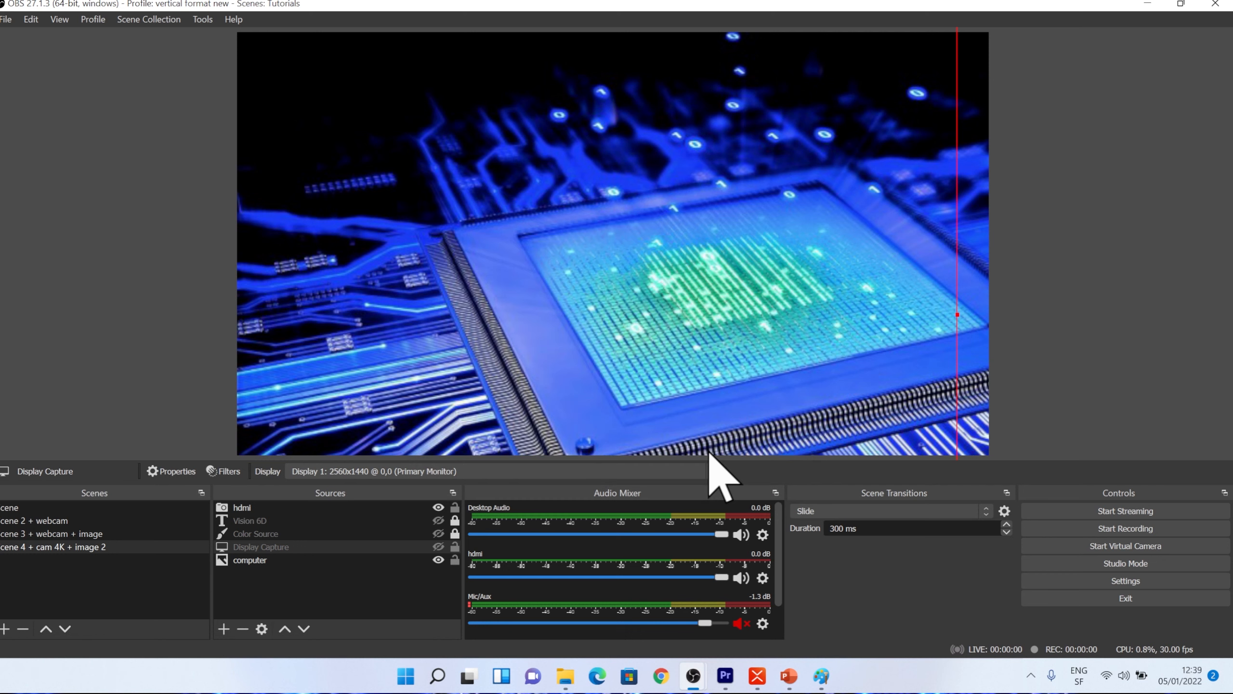
- Set the base (canvas) resolution to 1080x1920 in the profile's video settings
{"action": "left_click", "coordinate": [1104, 580]}
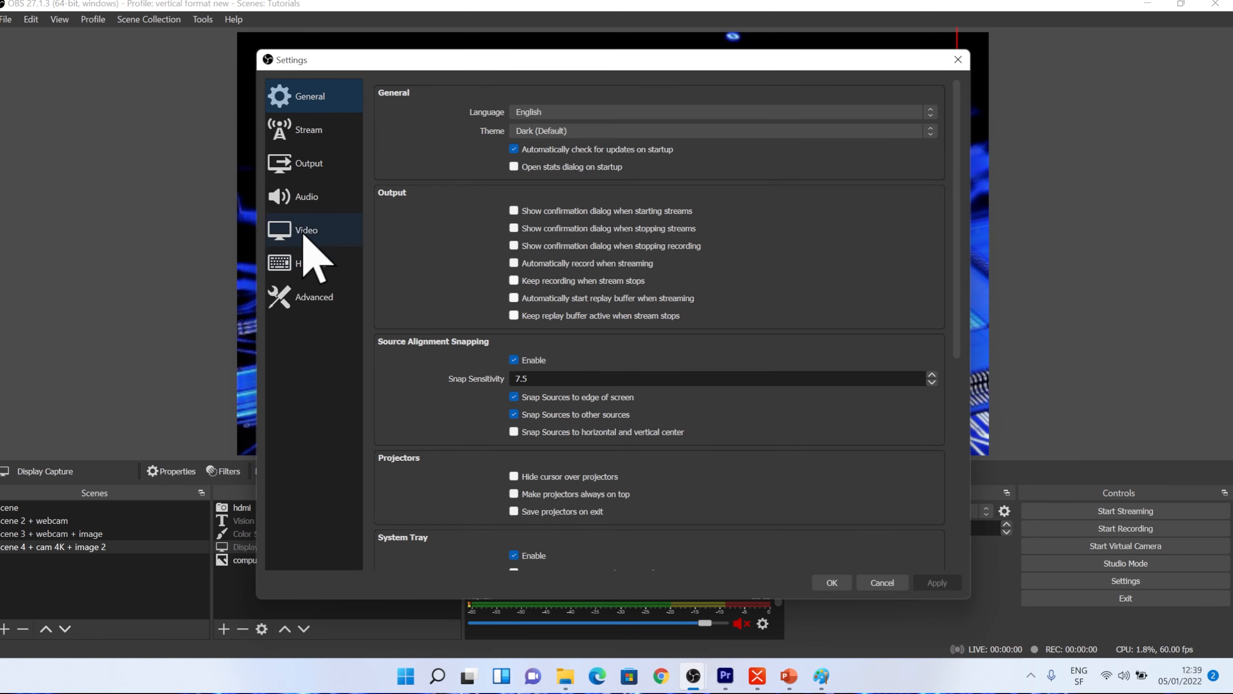
{"action": "left_click", "coordinate": [308, 231]}
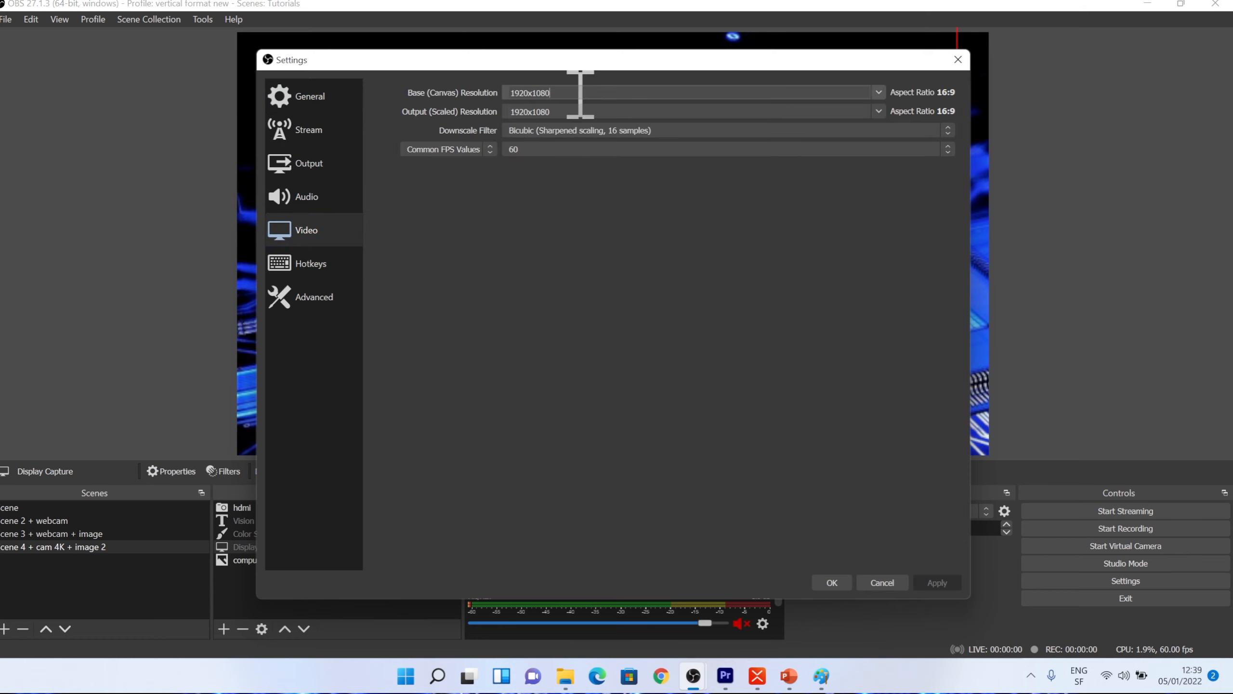
{"action": "left_click", "coordinate": [596, 95]}
{"action": "key", "text": "BackSpace"}
{"action": "key", "text": "BackSpace"}
{"action": "key", "text": "BackSpace"}
{"action": "key", "text": "BackSpace"}
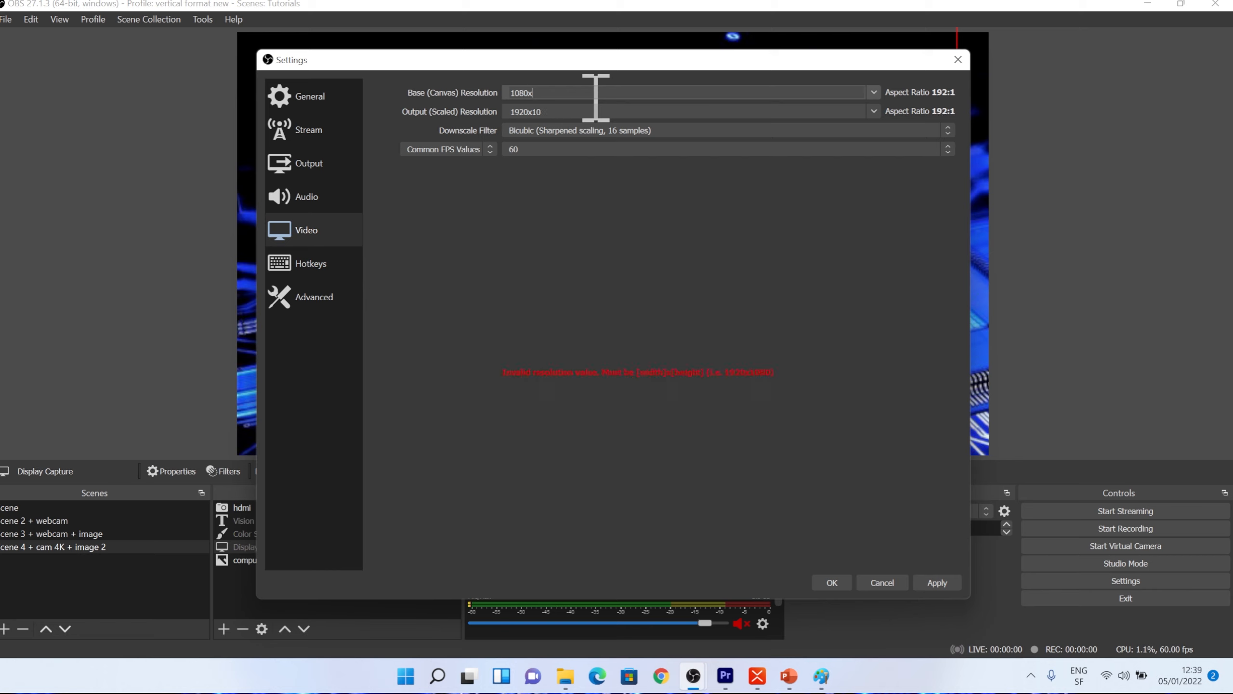
{"action": "type", "text": "1920"}
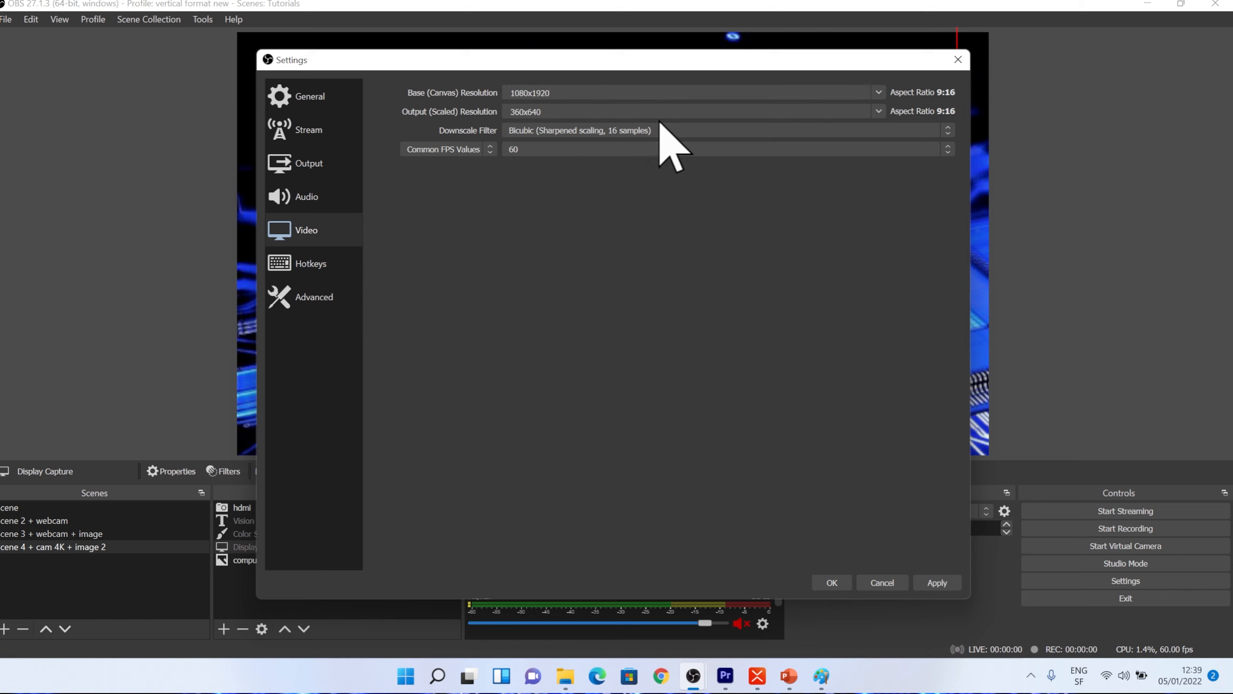
- Set the output (scaled) resolution to 1080x1920 and apply the video settings
{"action": "left_click", "coordinate": [878, 111]}
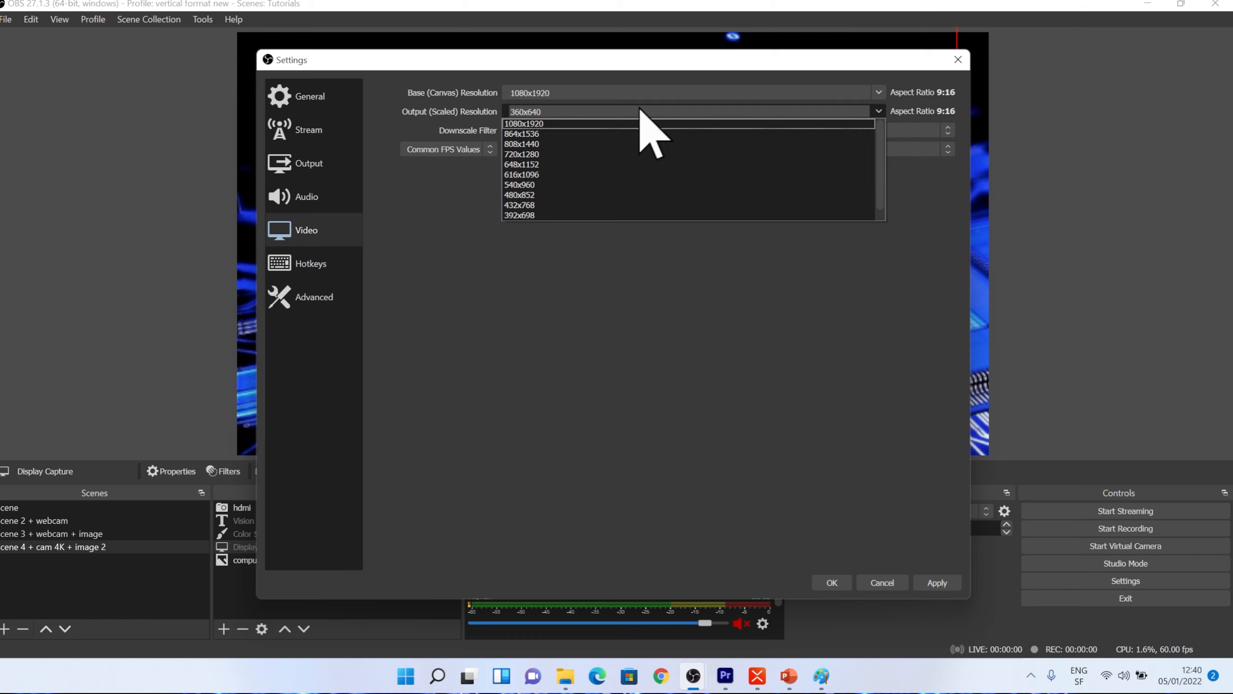
{"action": "left_click", "coordinate": [549, 124]}
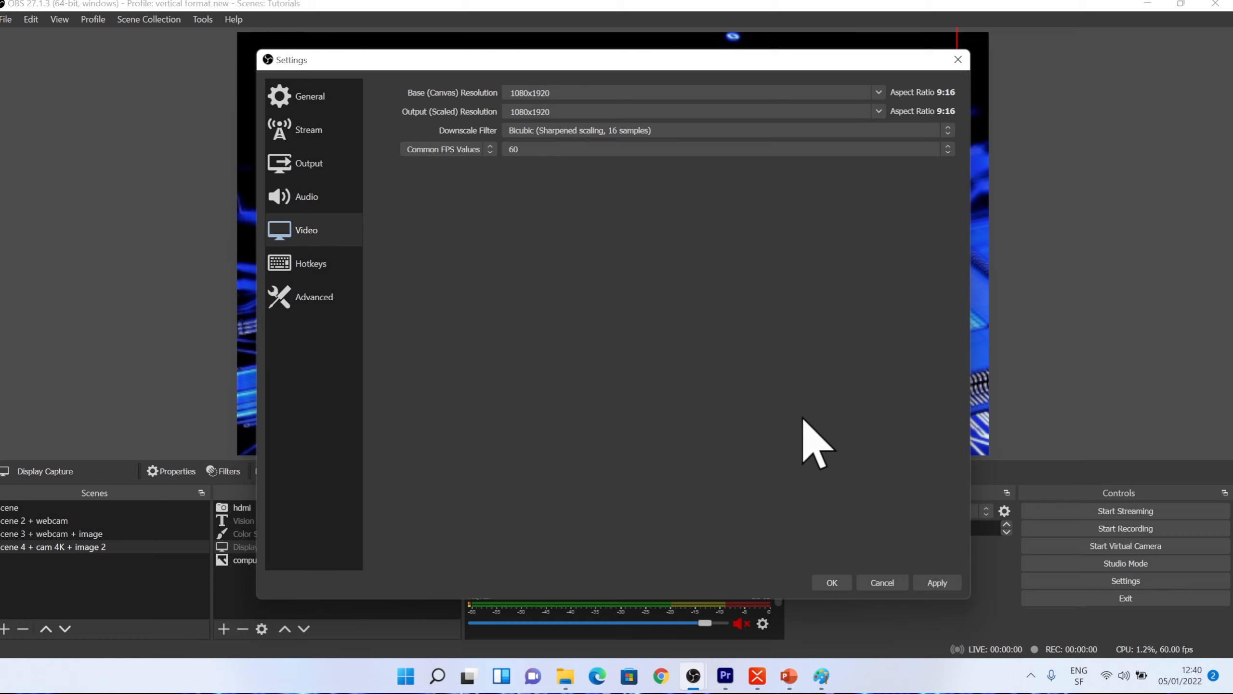
{"action": "left_click", "coordinate": [937, 582]}
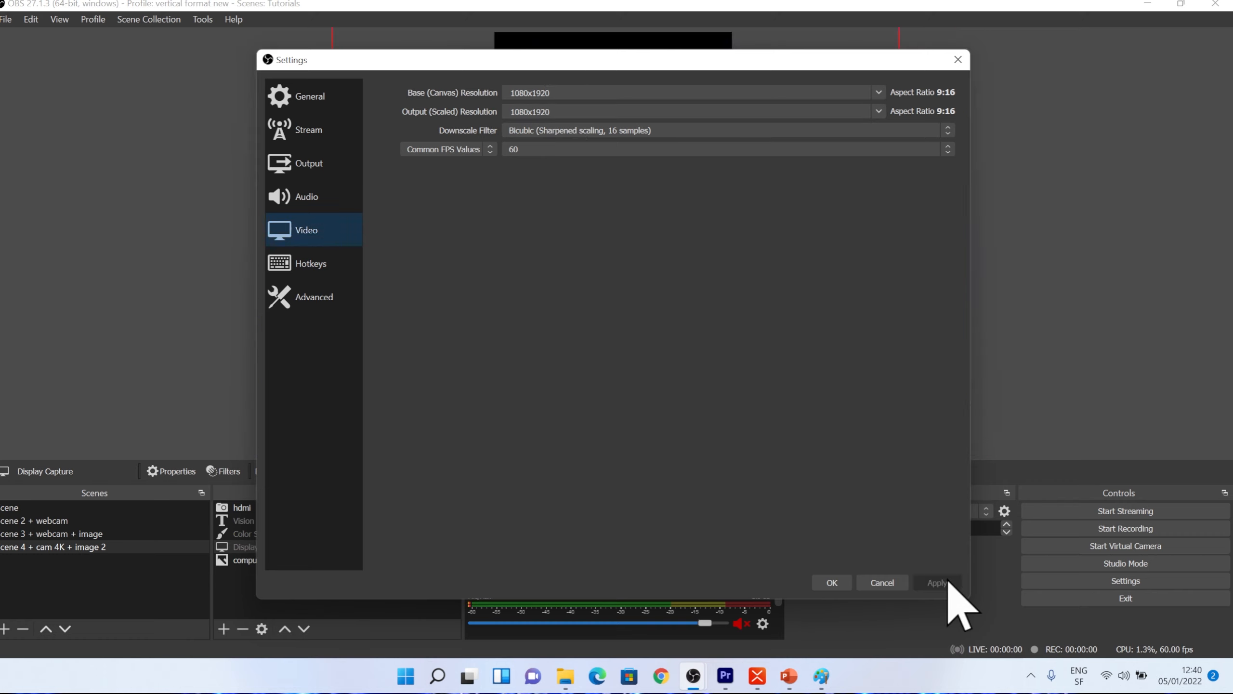
{"action": "left_click", "coordinate": [832, 582]}
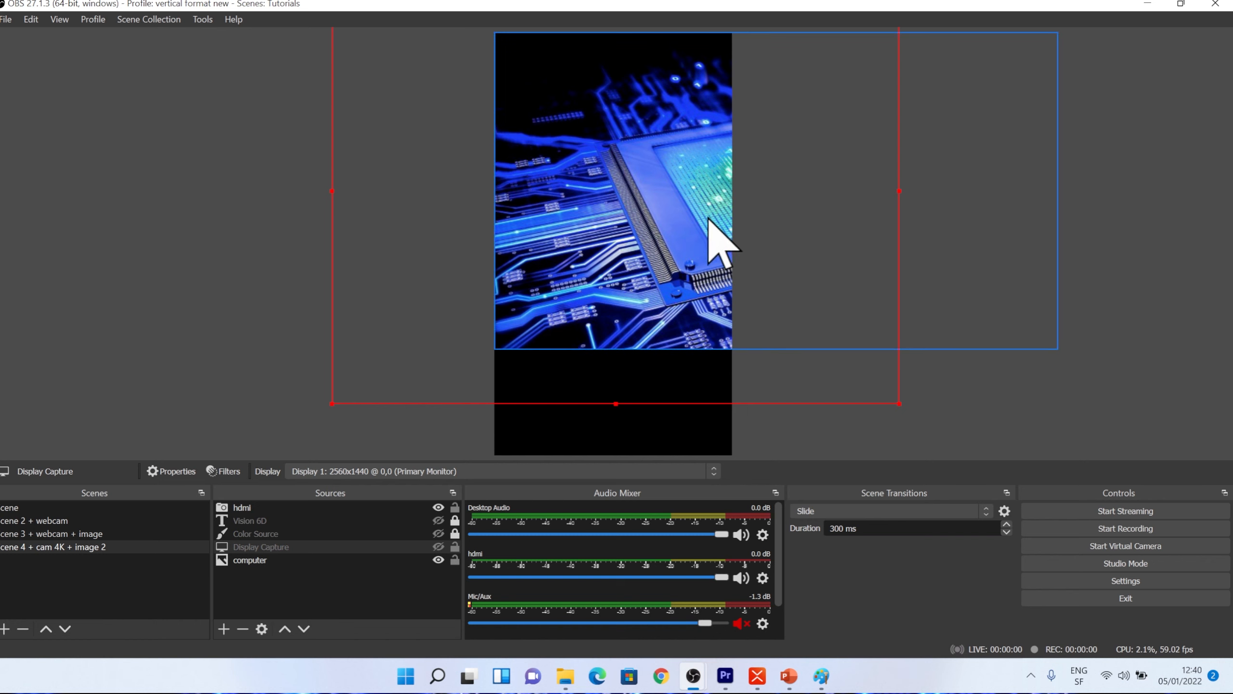
- Switch to the Untitled profile and back to the "vertical format new" profile
{"action": "left_click", "coordinate": [94, 18]}
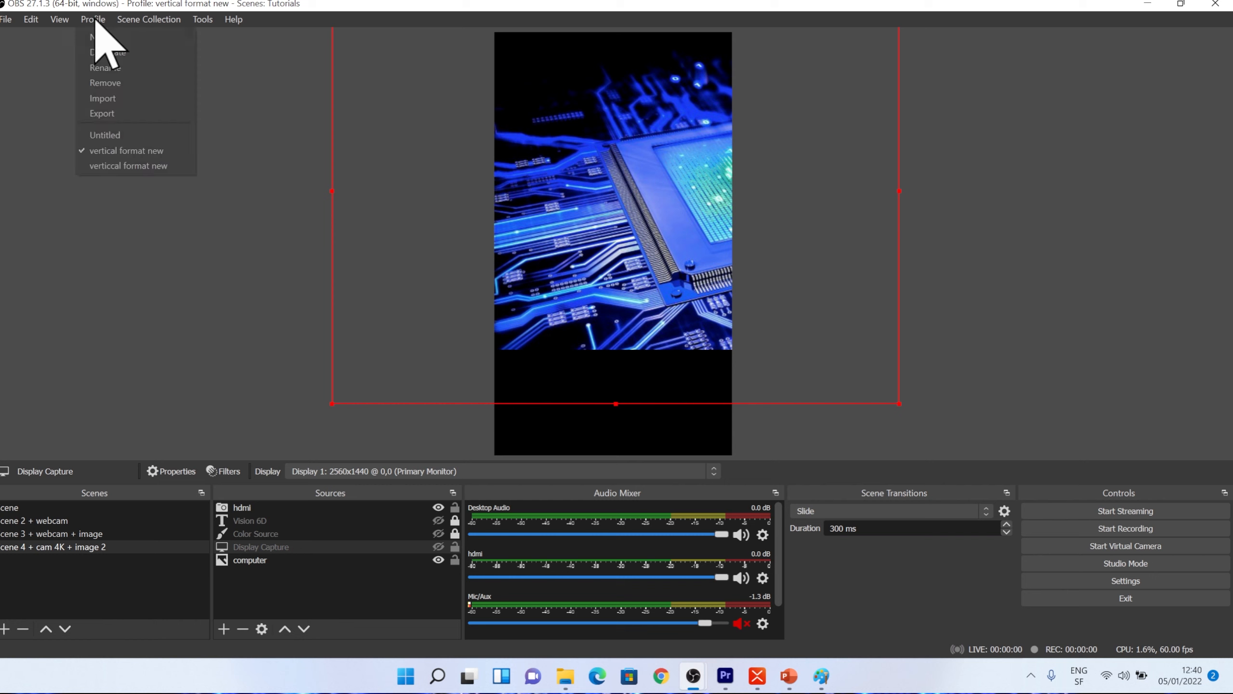
{"action": "left_click", "coordinate": [104, 135]}
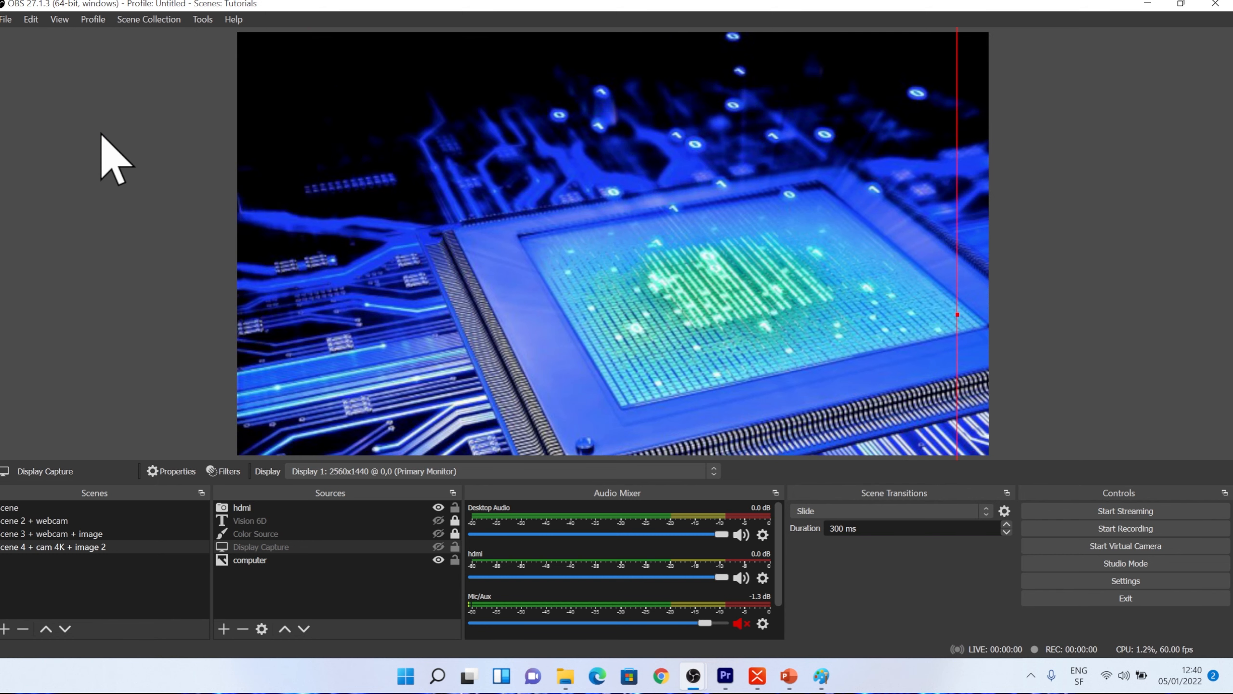
{"action": "left_click", "coordinate": [91, 19]}
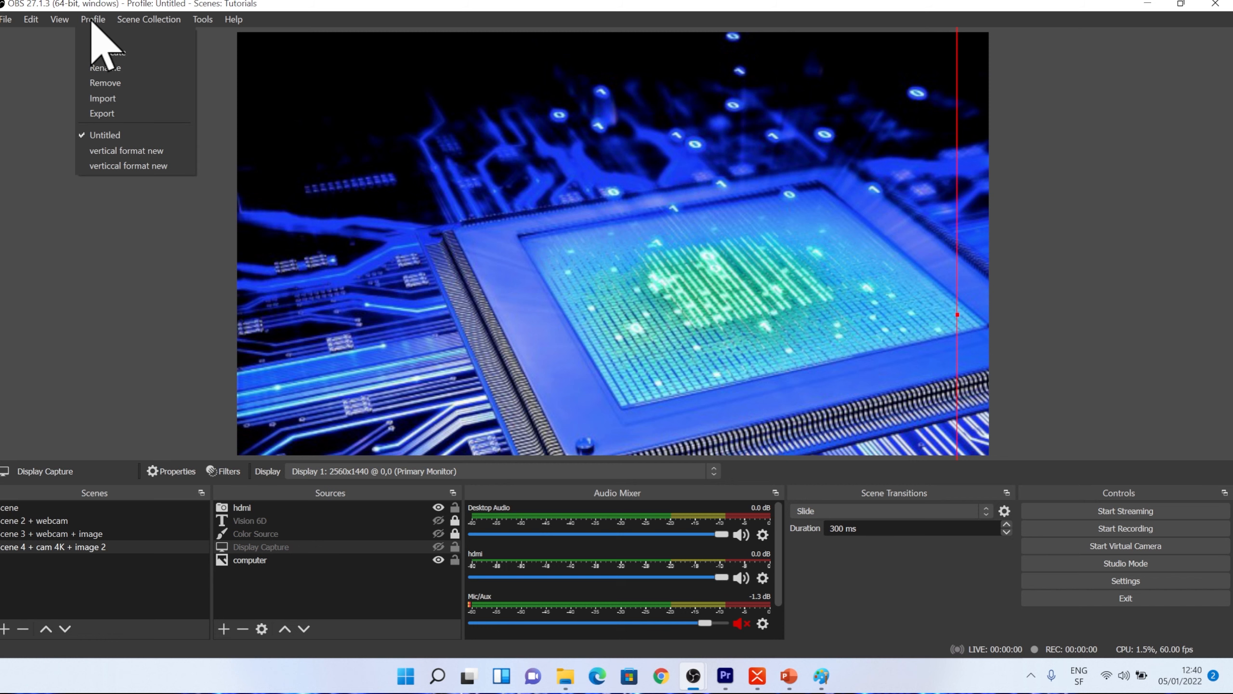
{"action": "left_click", "coordinate": [120, 151]}
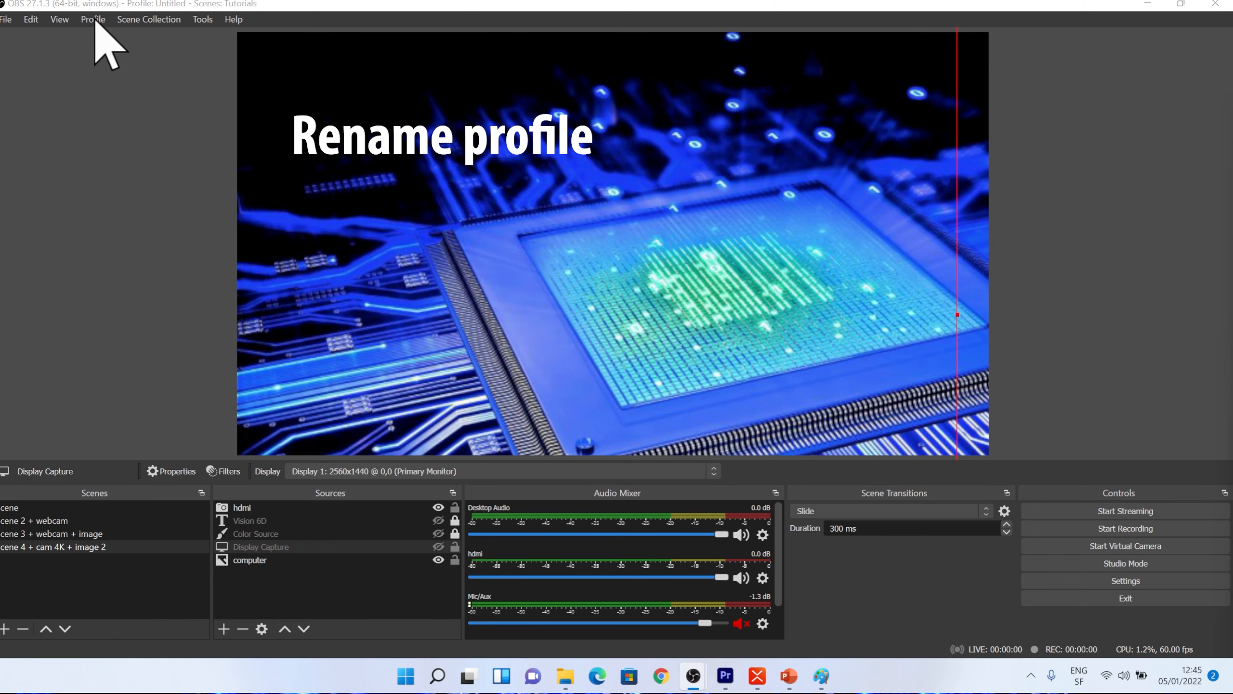
- Rename the Untitled profile as "Tutorial format"
{"action": "left_click", "coordinate": [93, 19]}
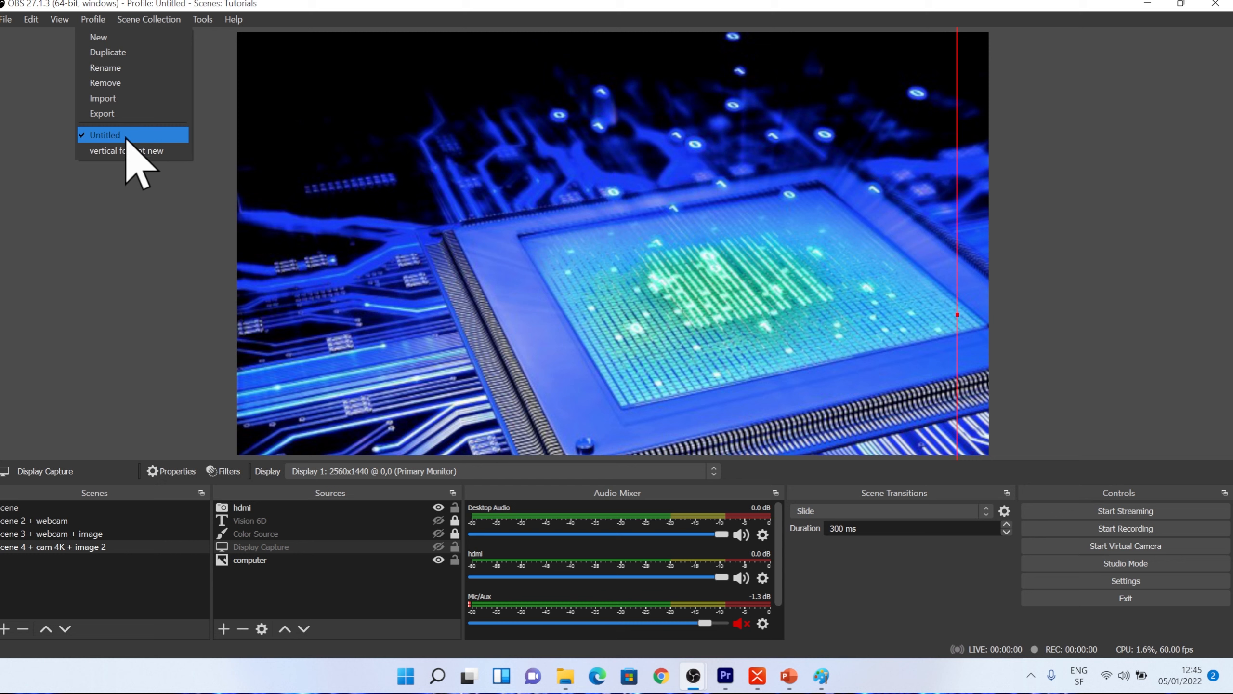
{"action": "left_click", "coordinate": [121, 68]}
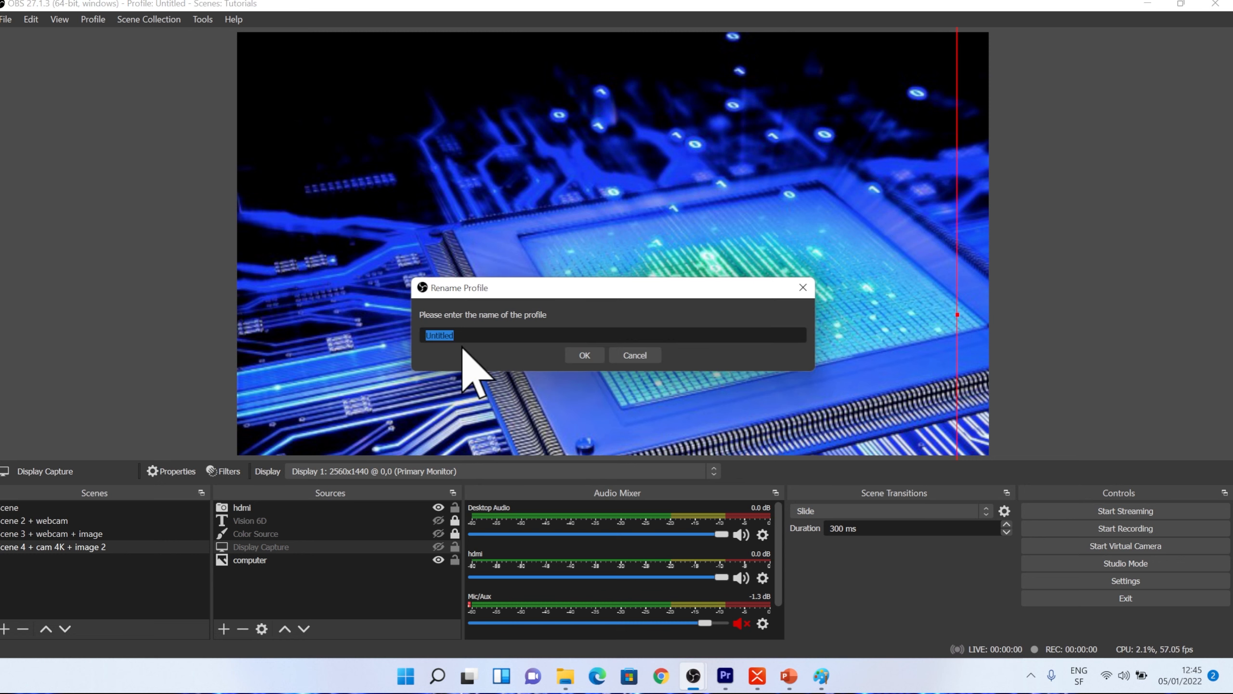
{"action": "key", "text": "BackSpace"}
{"action": "type", "text": "Tutorial format"}
{"action": "left_click", "coordinate": [585, 356]}
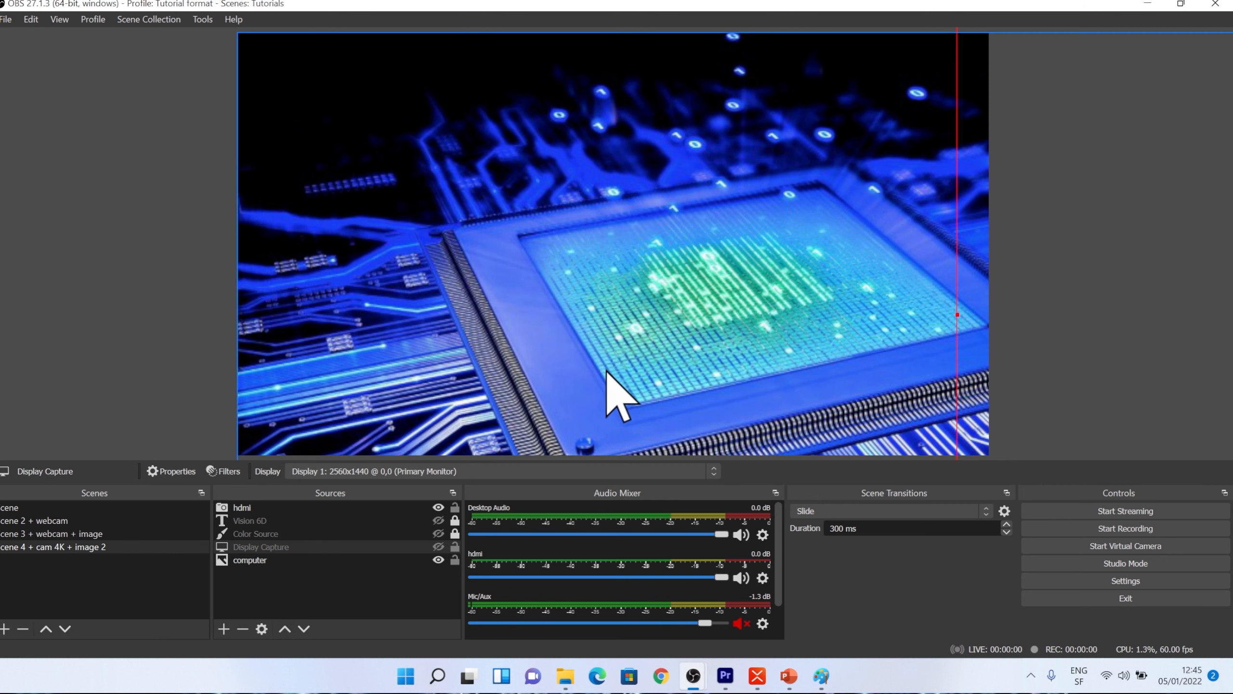
- Switch to the "vertical format new" profile and return to the "Tutorial format" profile
{"action": "left_click", "coordinate": [92, 20]}
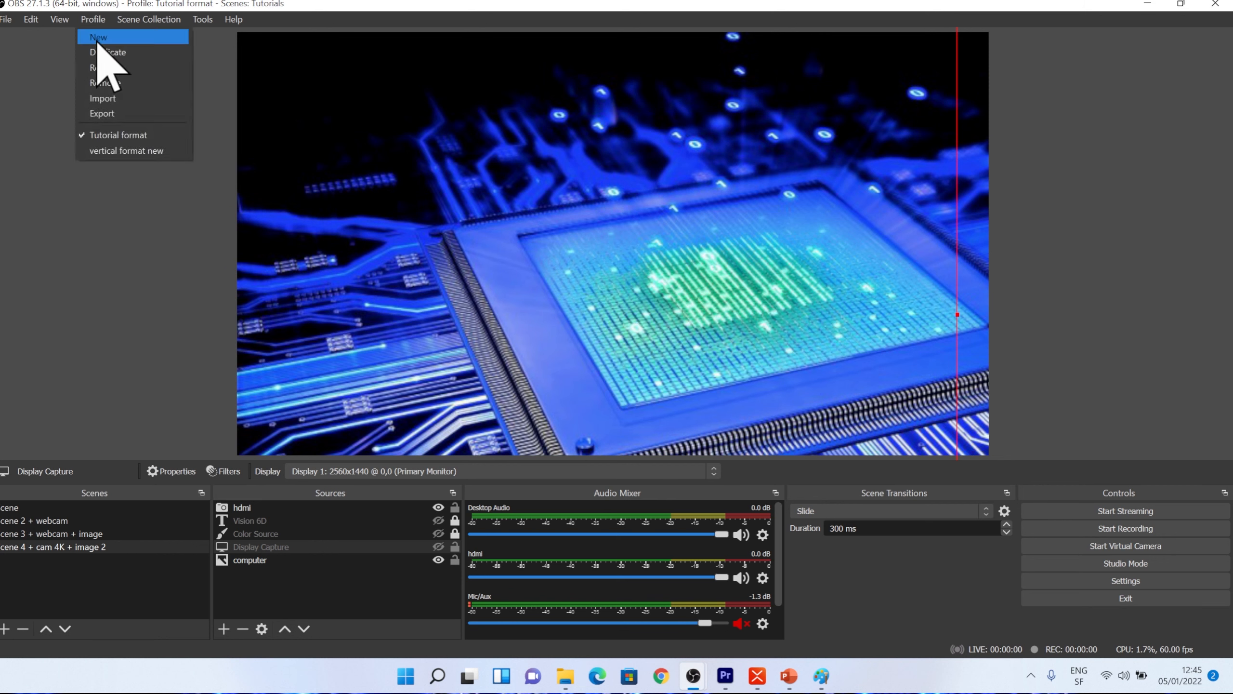
{"action": "left_click", "coordinate": [111, 153]}
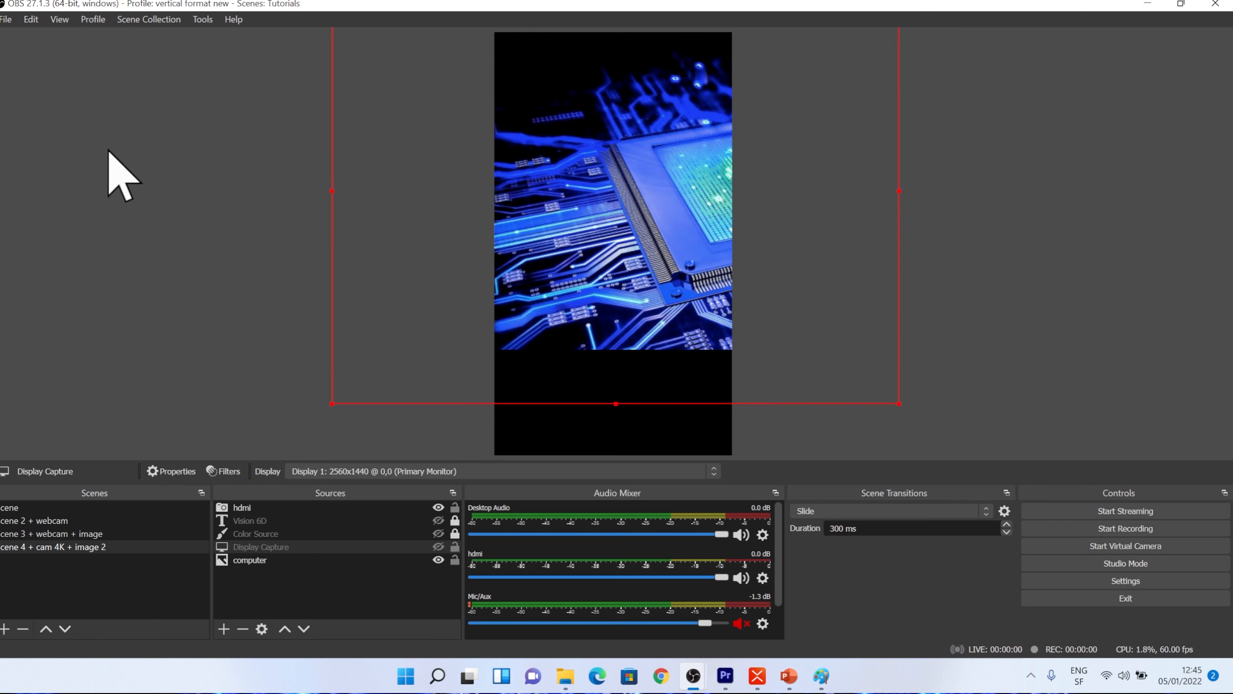
{"action": "left_click", "coordinate": [92, 20]}
{"action": "left_click", "coordinate": [116, 137]}
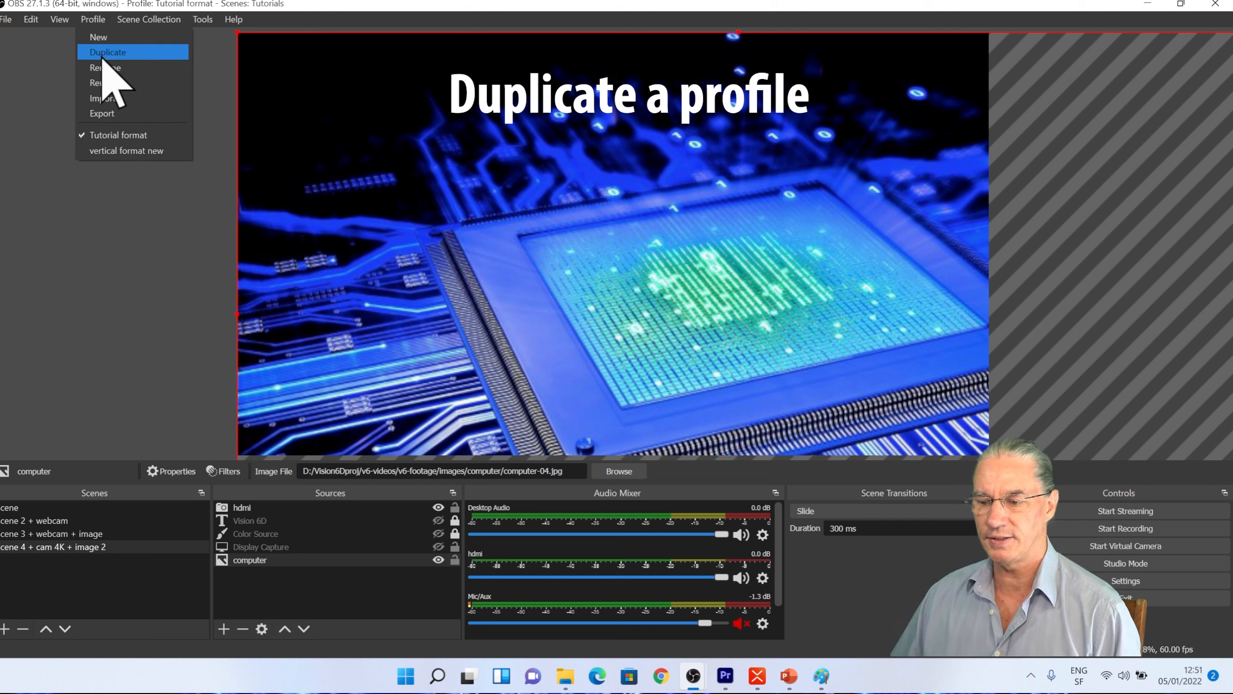
- Duplicate the "Tutorial format" profile as "Vertical format"
{"action": "left_click", "coordinate": [115, 134]}
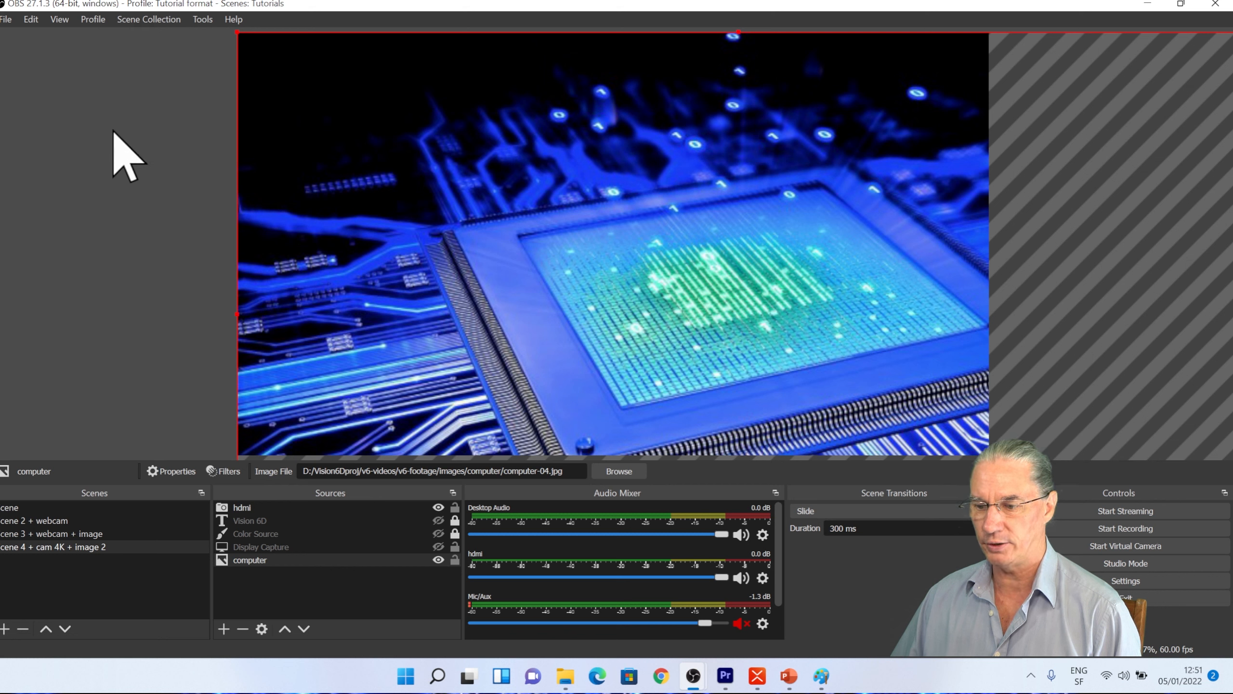
{"action": "left_click", "coordinate": [98, 20]}
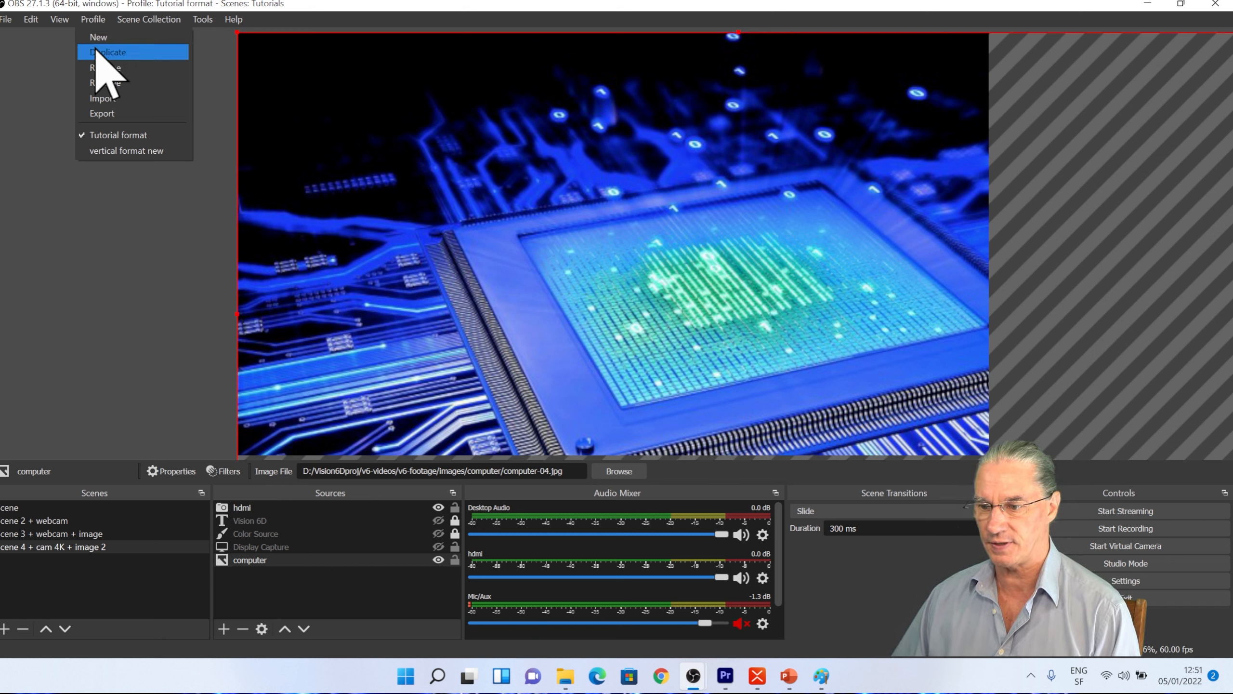
{"action": "left_click", "coordinate": [98, 52]}
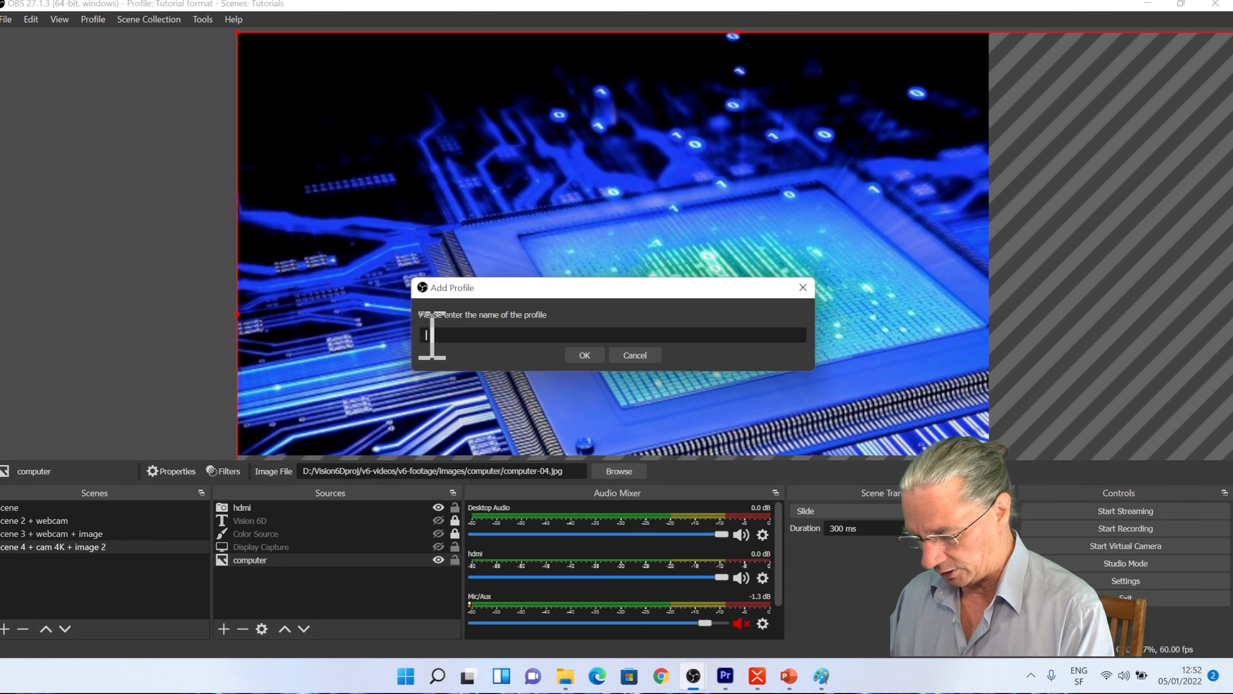
{"action": "type", "text": "Vert"}
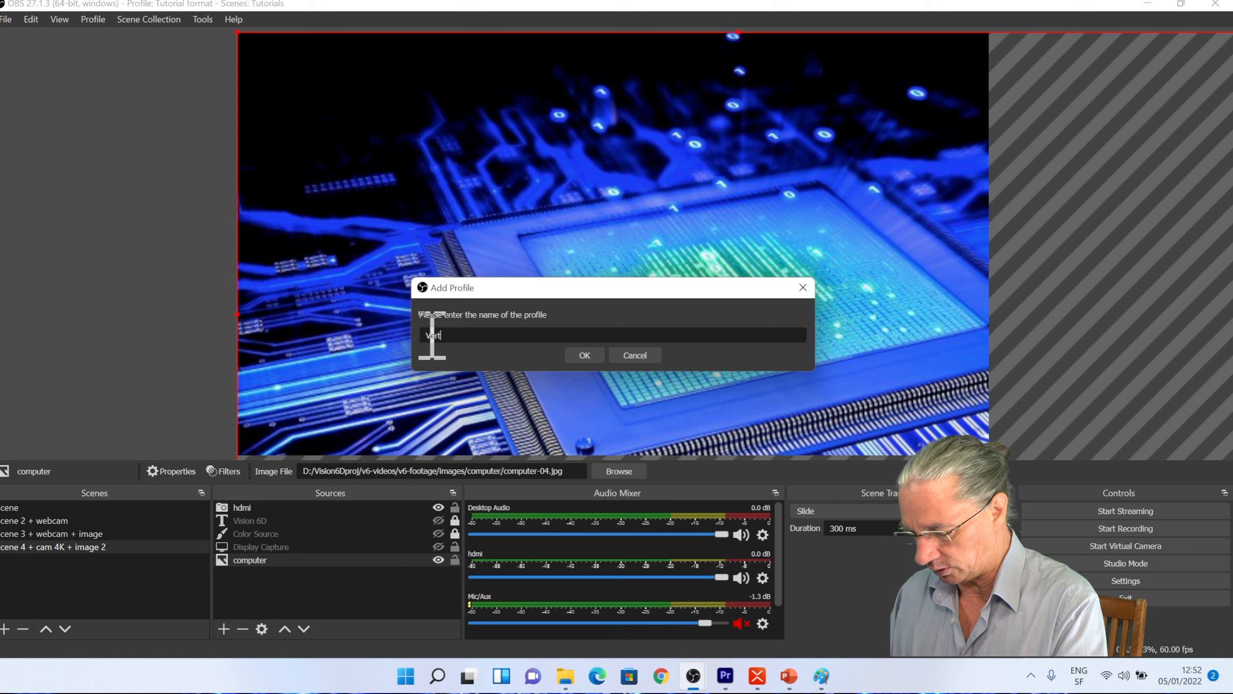
{"action": "type", "text": "ical form"}
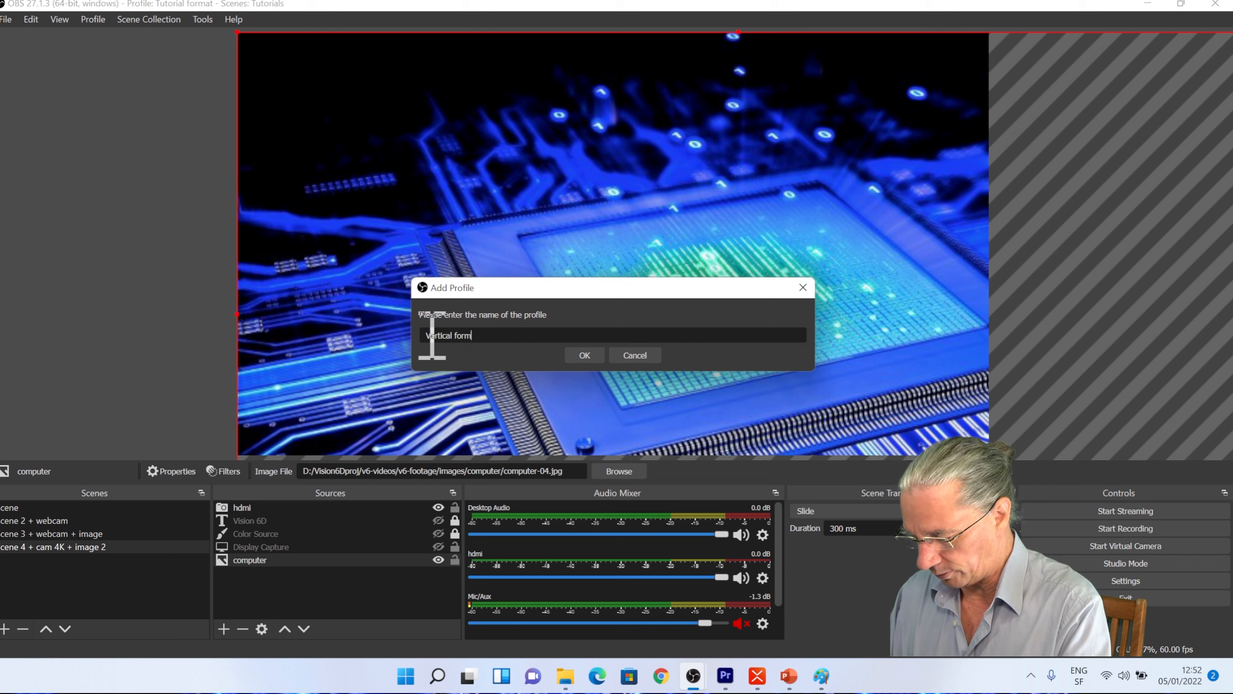
{"action": "type", "text": "at"}
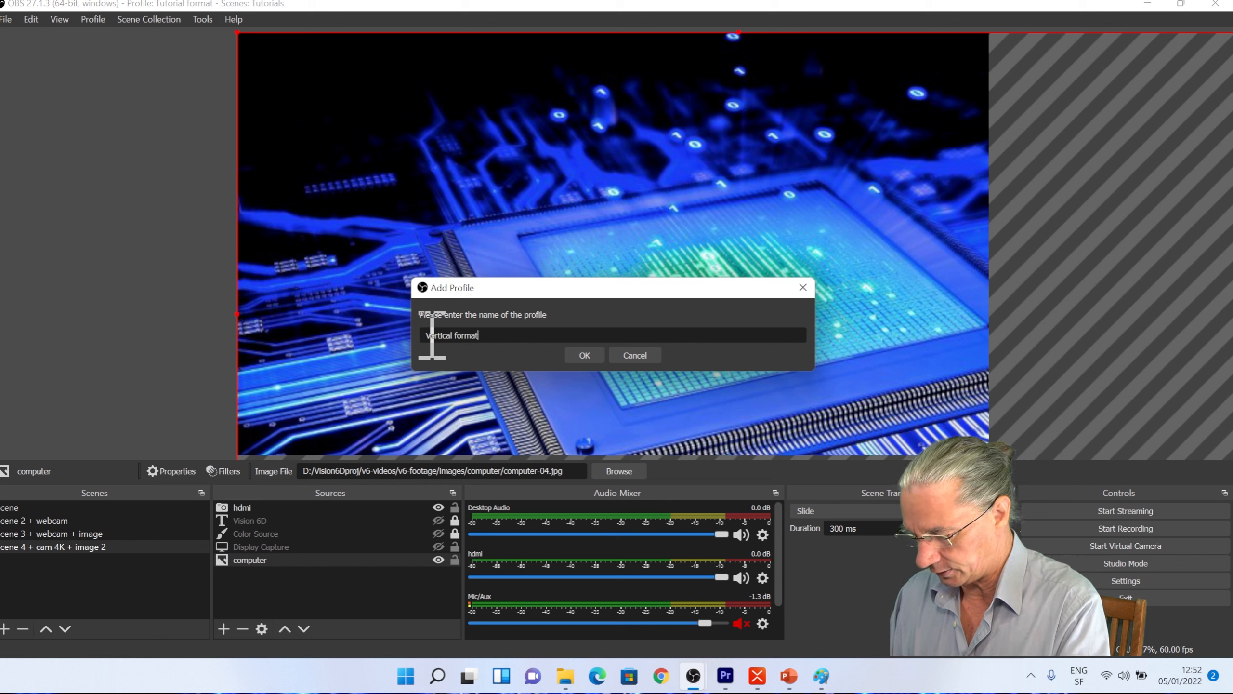
{"action": "left_click", "coordinate": [588, 355]}
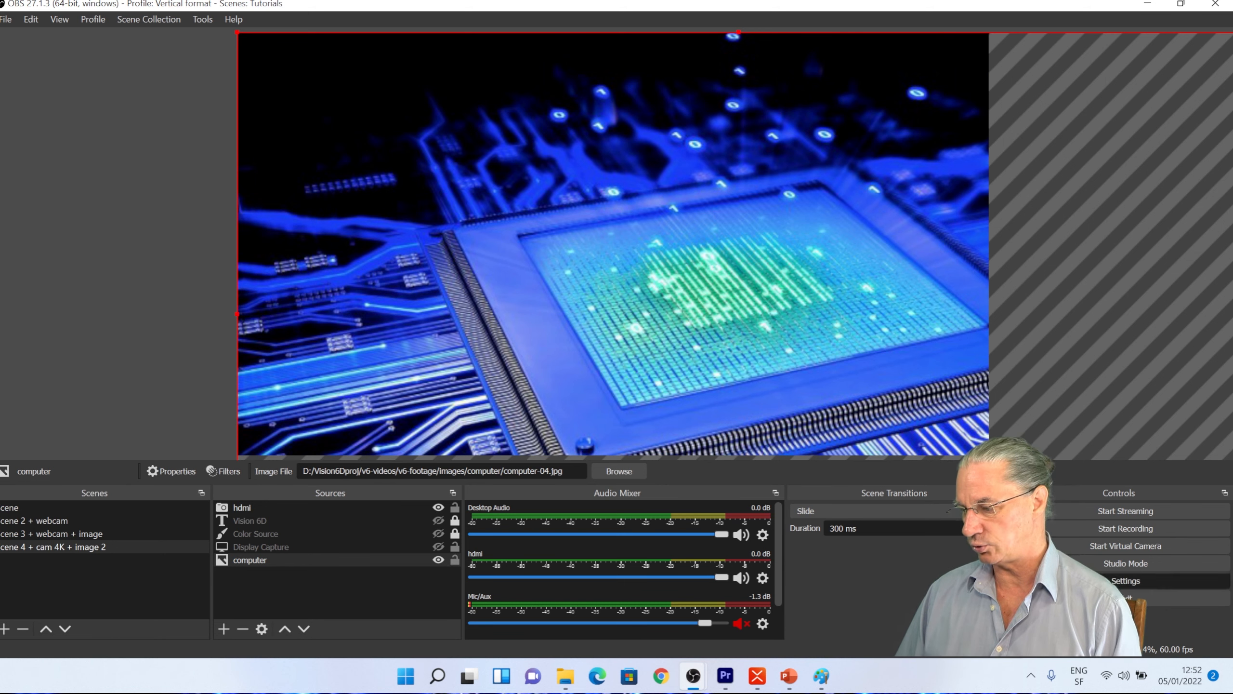
- Set the base (canvas) resolution of the Vertical format profile to 1080x1920 in the video settings
{"action": "left_click", "coordinate": [1125, 580]}
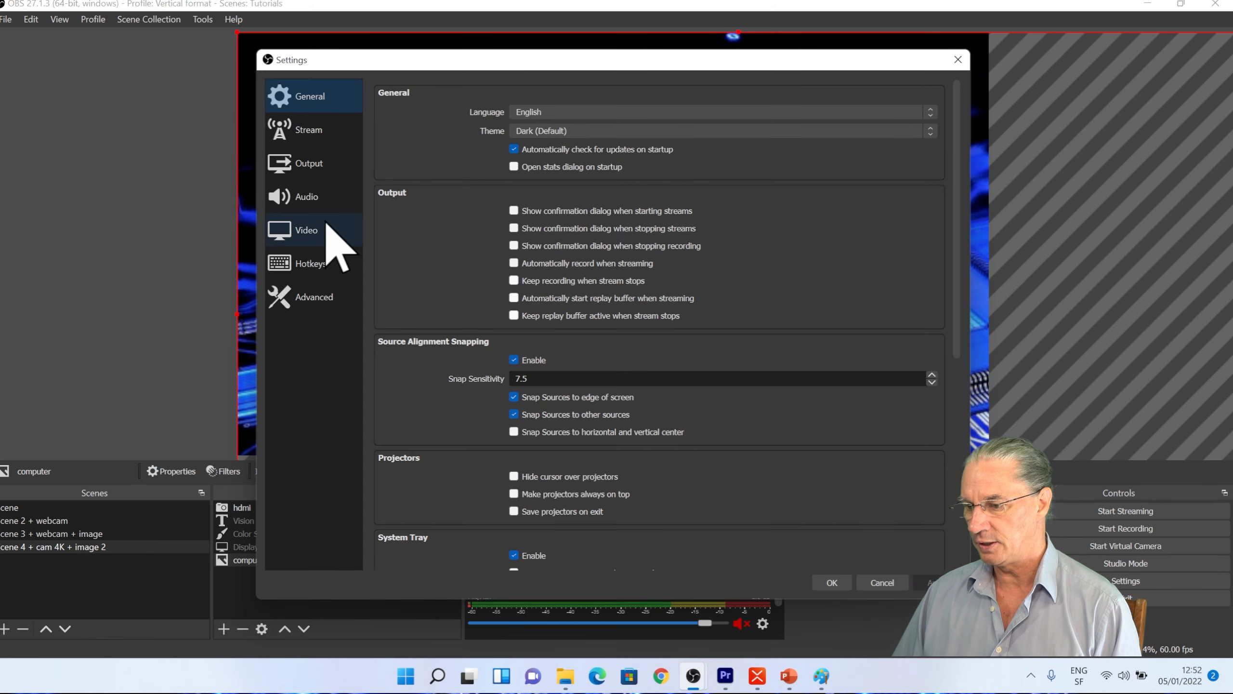
{"action": "left_click", "coordinate": [314, 228]}
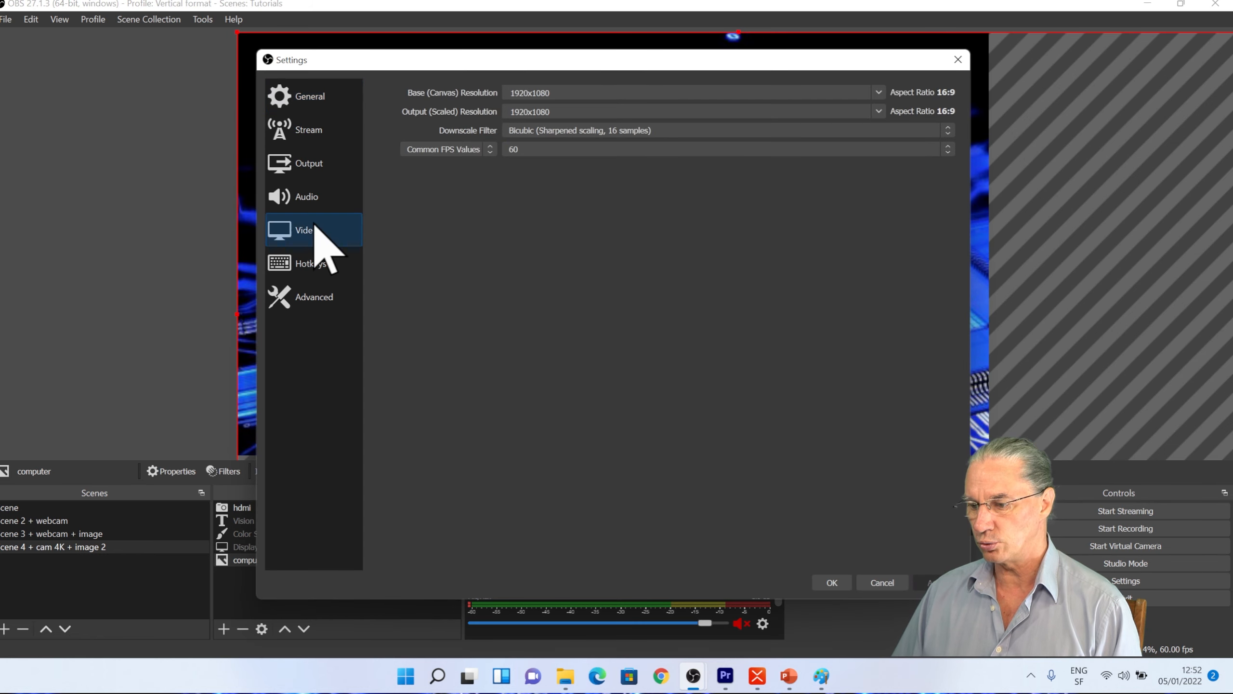
{"action": "left_click", "coordinate": [879, 91]}
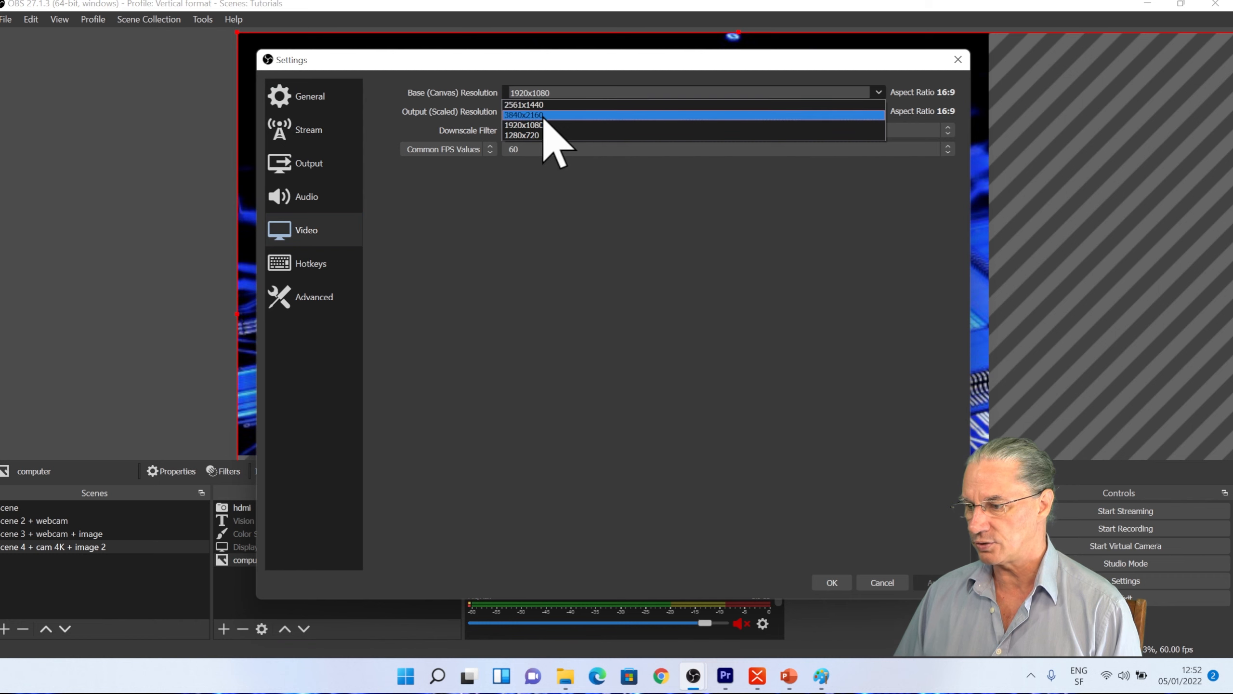
{"action": "left_click", "coordinate": [565, 93]}
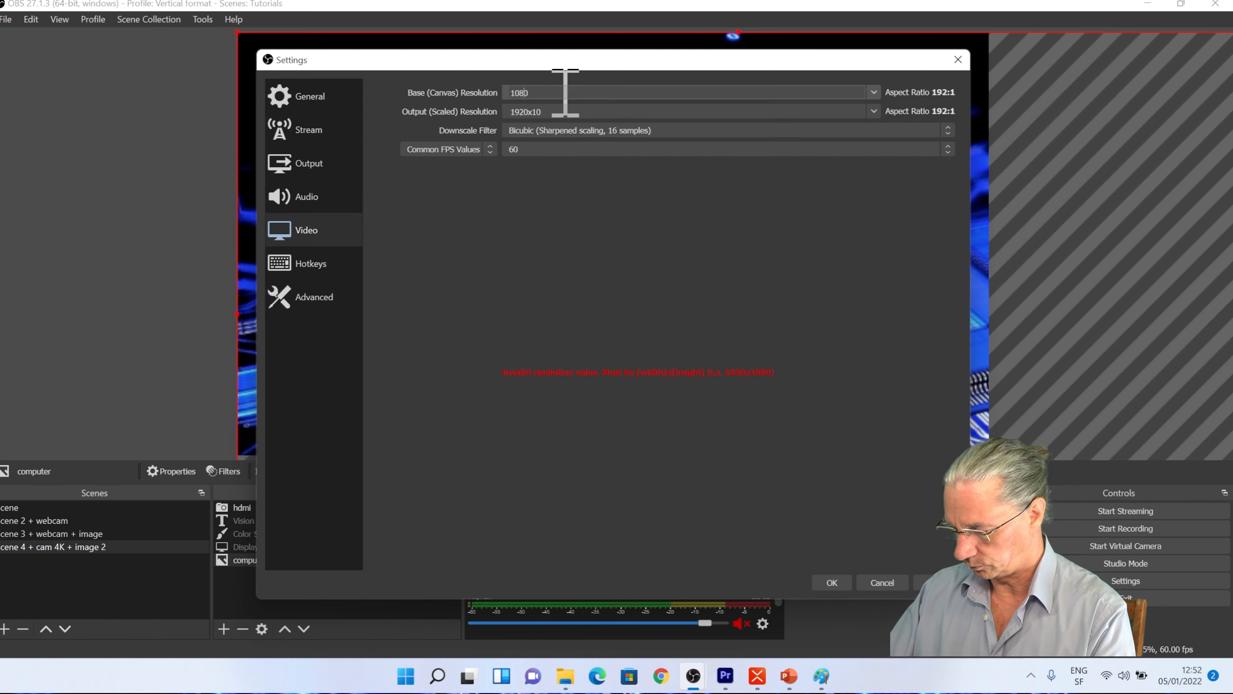
{"action": "type", "text": "1080x1920"}
- Set the output (scaled) resolution to 1080x1920, apply the video settings and close them
{"action": "left_click", "coordinate": [874, 111]}
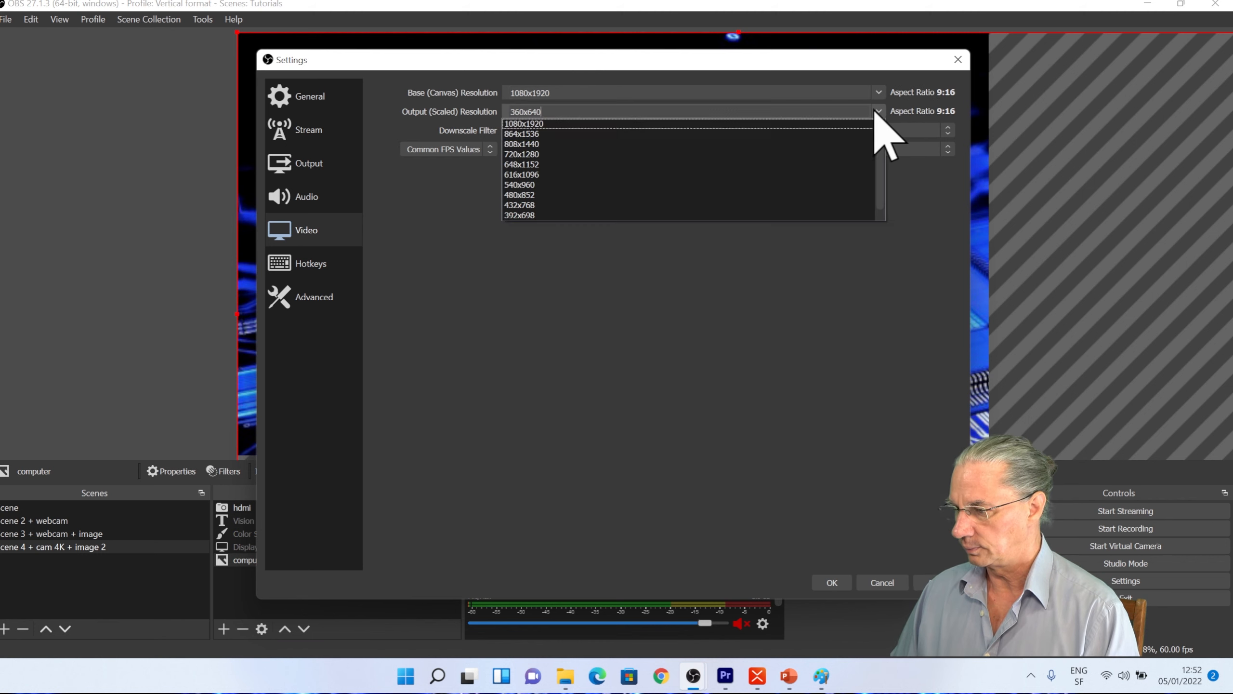
{"action": "left_click", "coordinate": [544, 122]}
{"action": "left_click", "coordinate": [926, 582]}
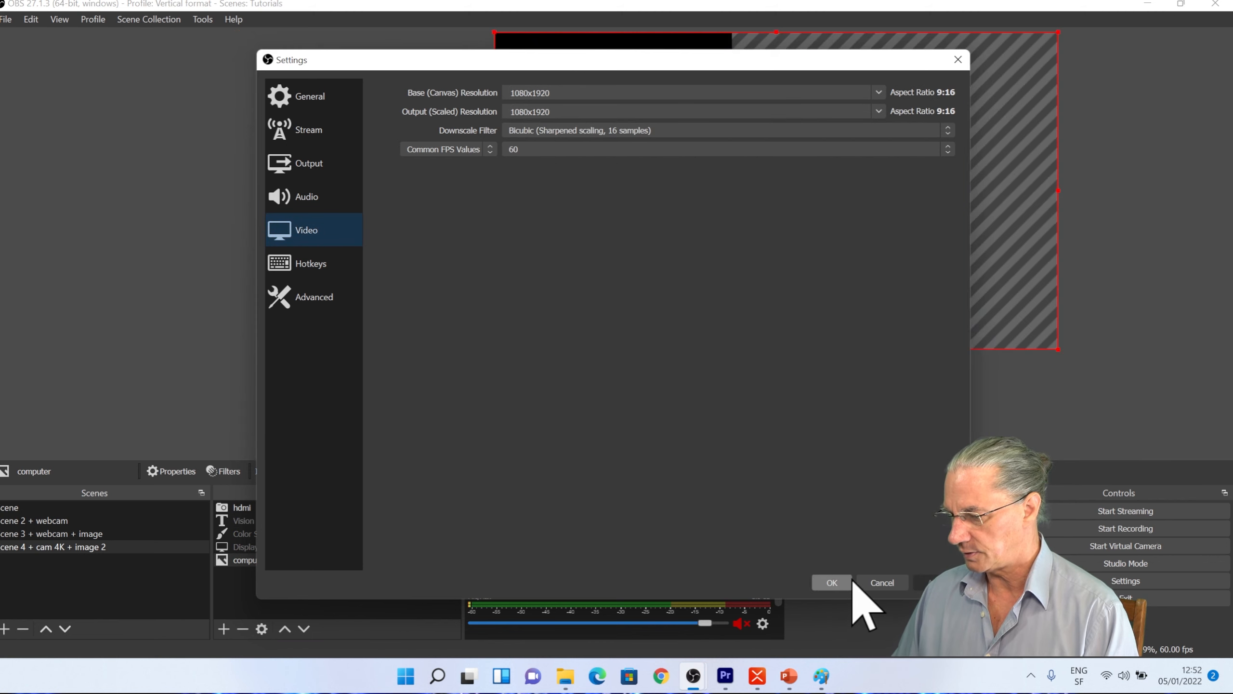
{"action": "left_click", "coordinate": [831, 583]}
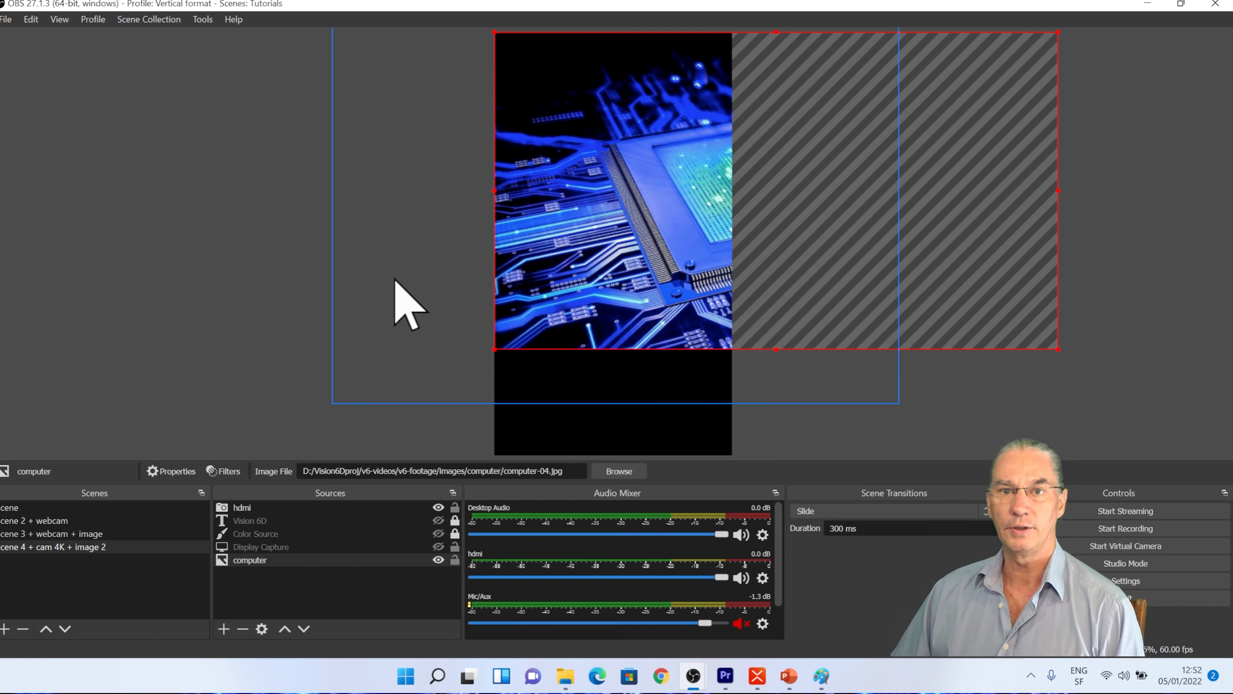
{"action": "left_click", "coordinate": [94, 21]}
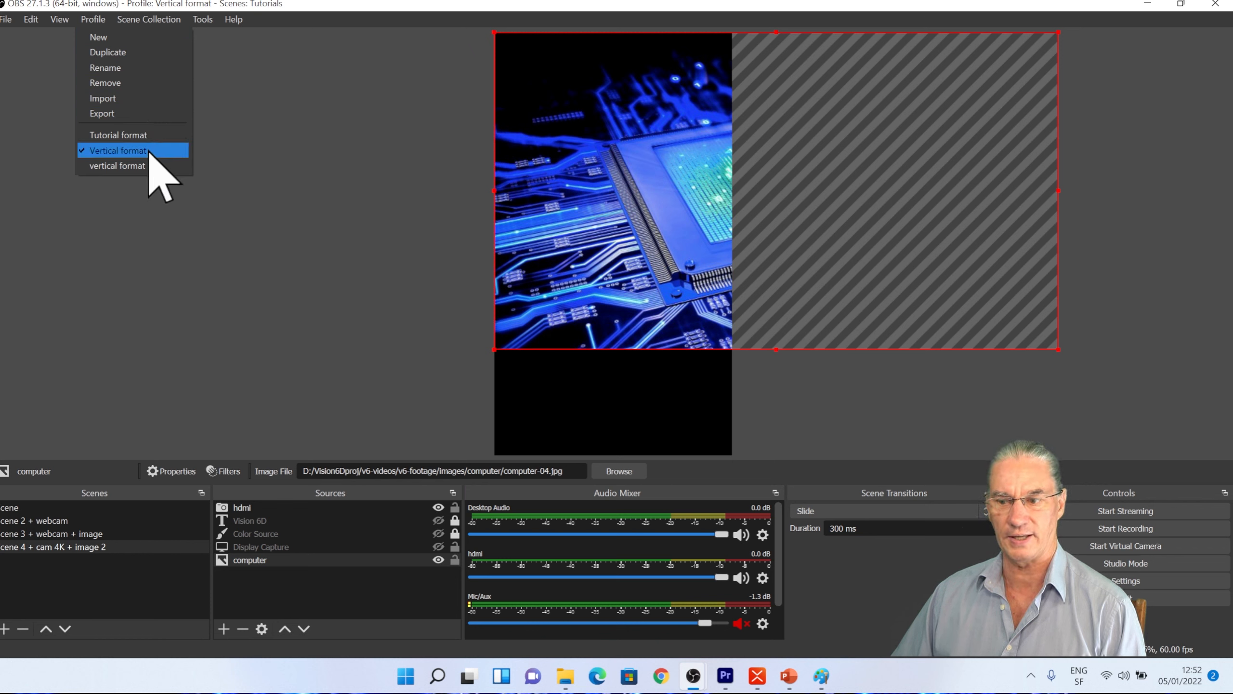
{"action": "left_click", "coordinate": [146, 210]}
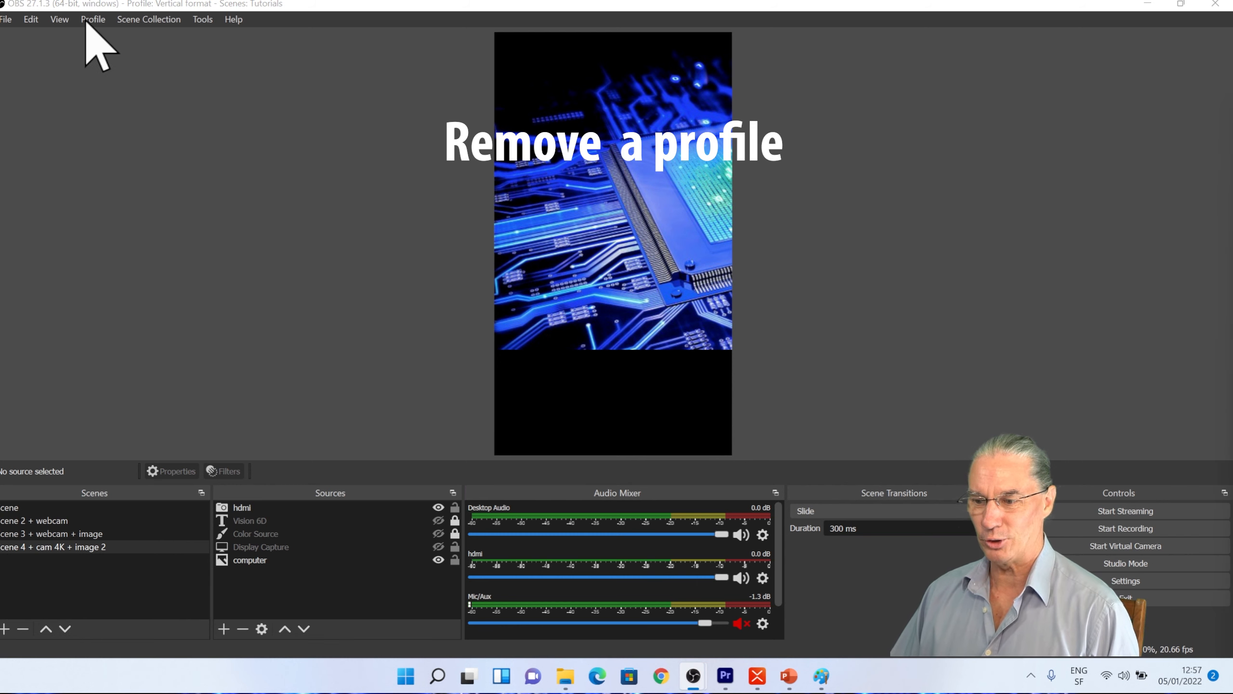
- Switch to the "vertical format new" profile and remove it
{"action": "left_click", "coordinate": [92, 19]}
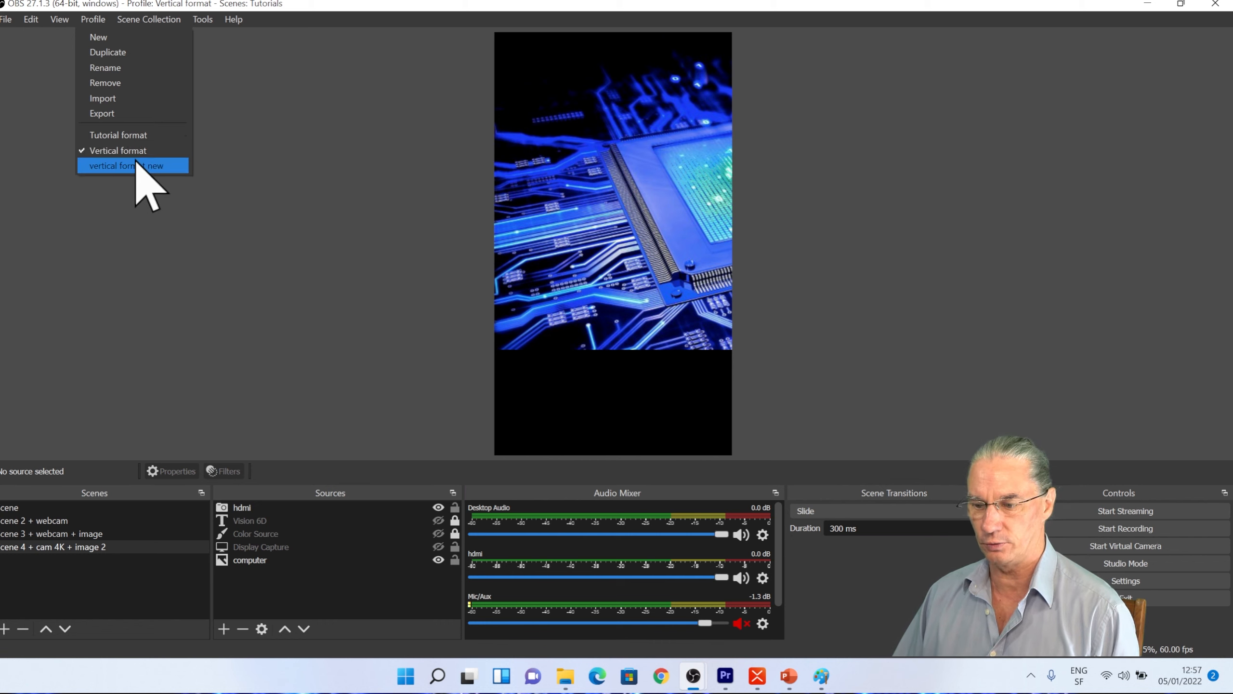
{"action": "left_click", "coordinate": [137, 166]}
{"action": "left_click", "coordinate": [93, 19]}
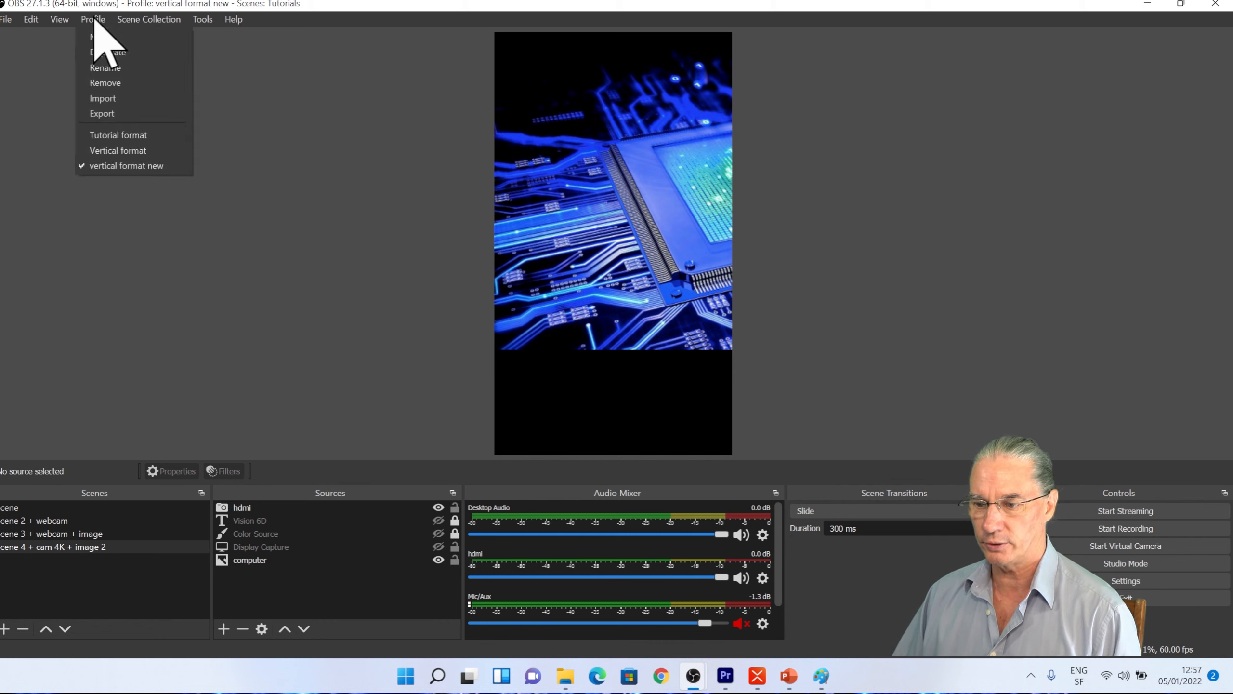
{"action": "left_click", "coordinate": [116, 83]}
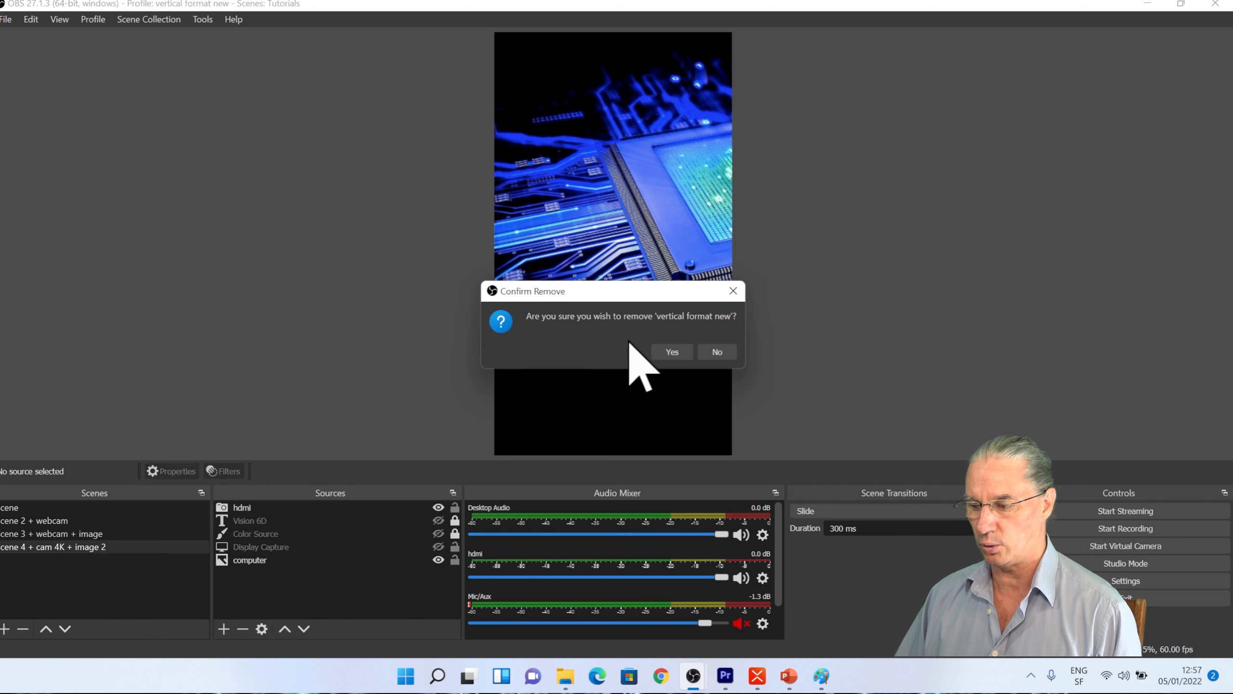
{"action": "left_click", "coordinate": [680, 353]}
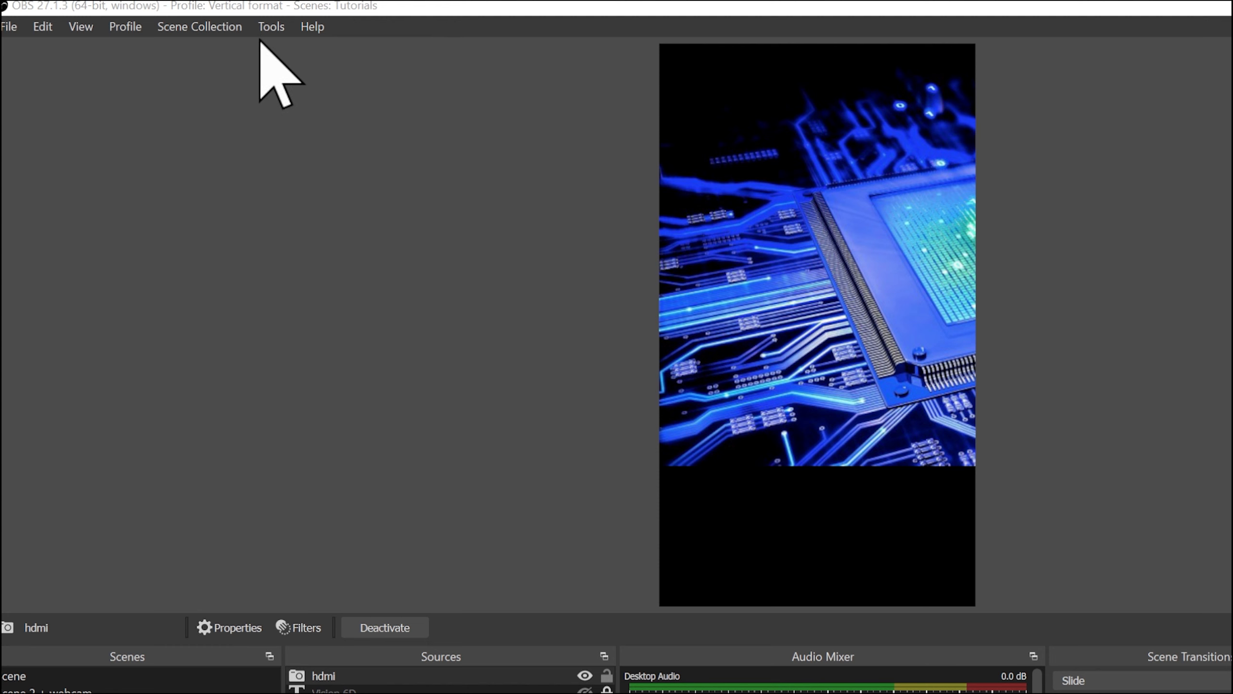
- Duplicate the Tutorials scene collection as "Vertical 2"
{"action": "left_click", "coordinate": [216, 27]}
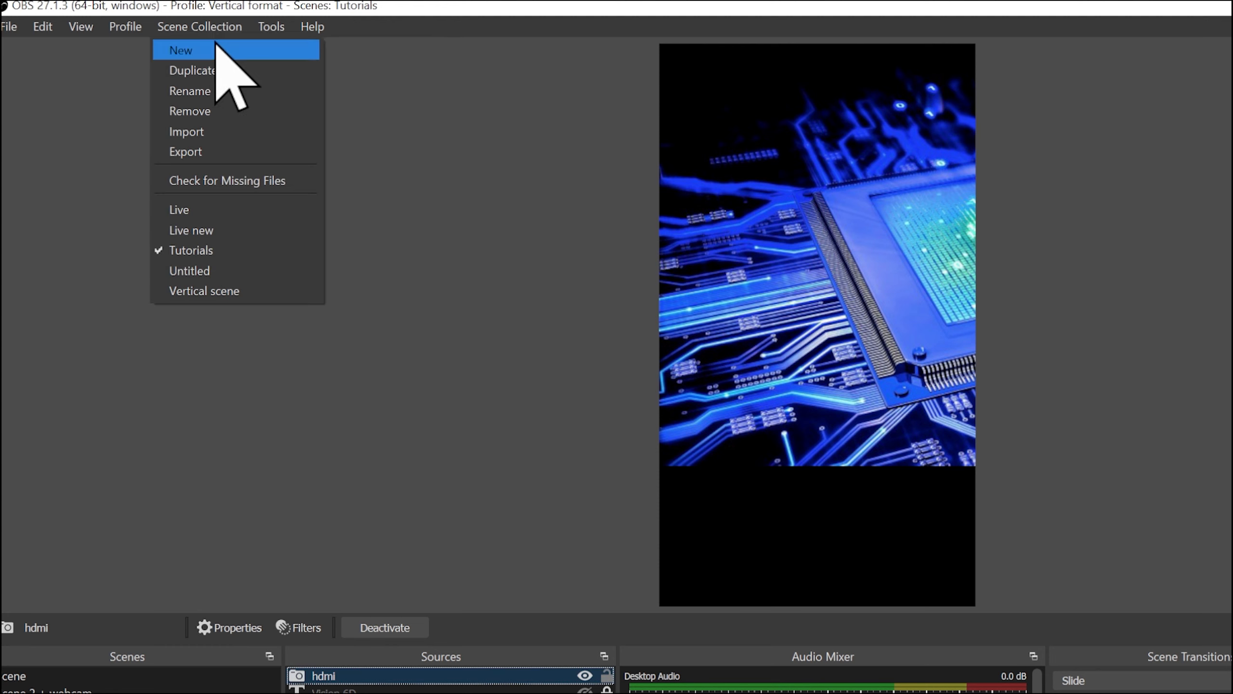
{"action": "left_click", "coordinate": [213, 291]}
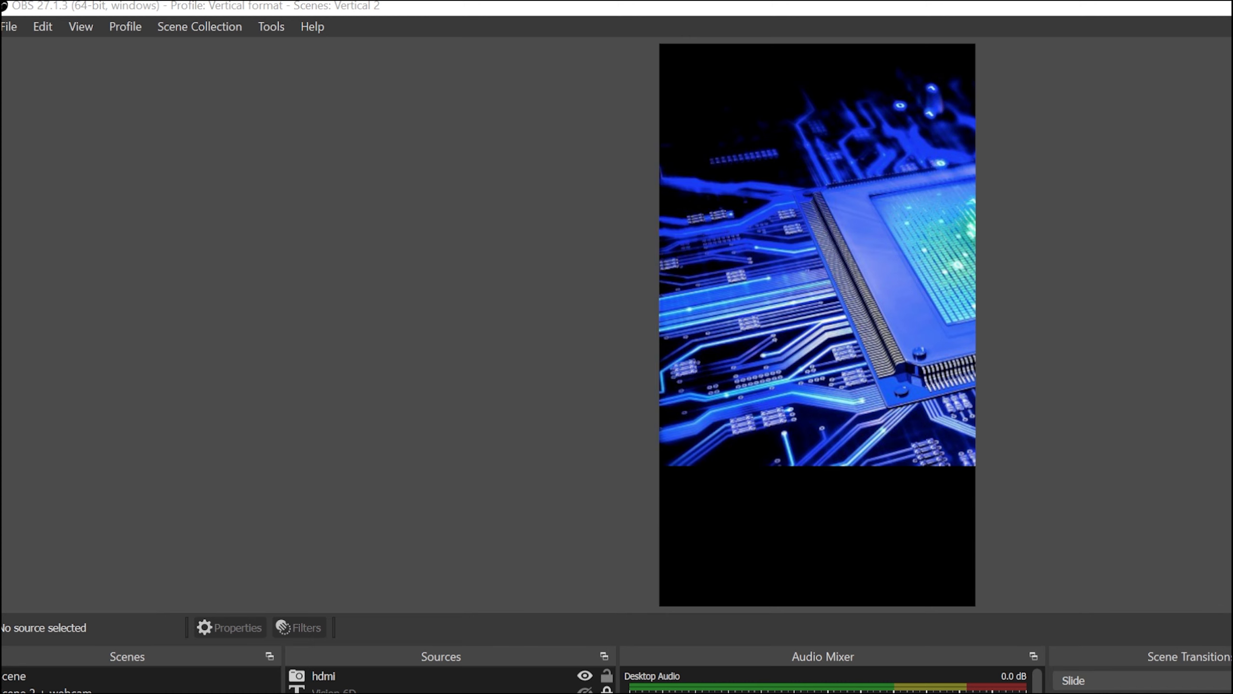
- Add a new Media Source named "Milkyway" to the current scene, keeping it visible
{"action": "left_click", "coordinate": [303, 692]}
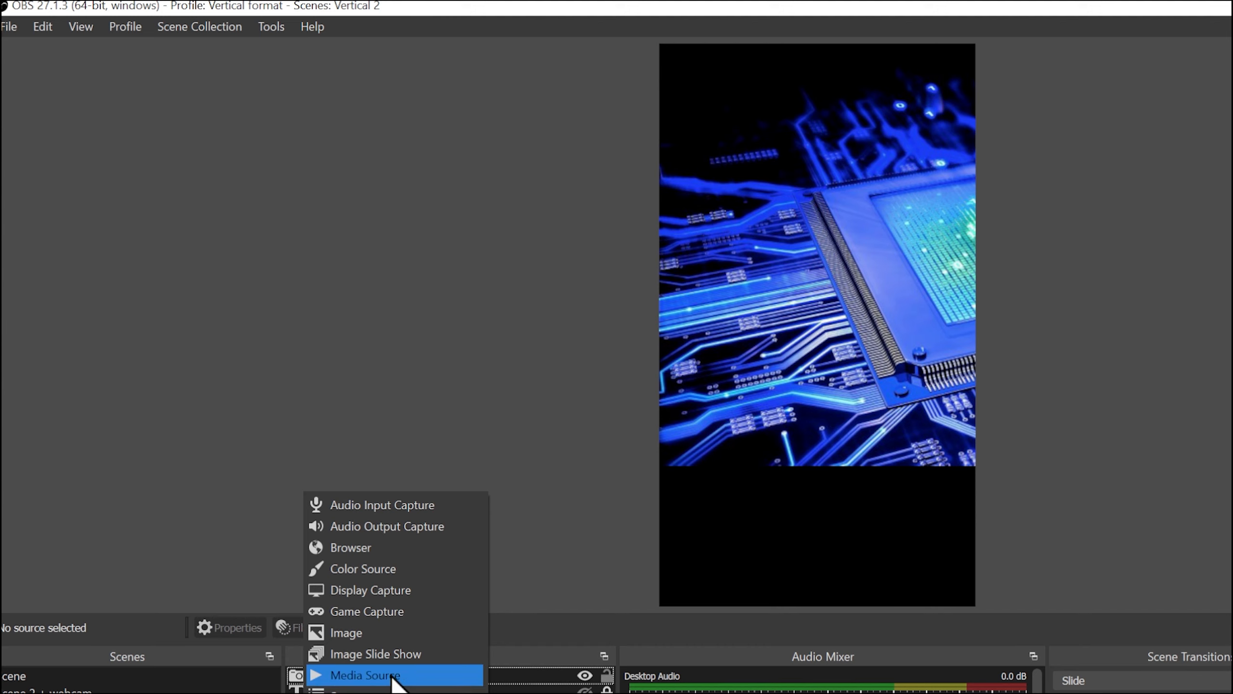
{"action": "left_click", "coordinate": [365, 675]}
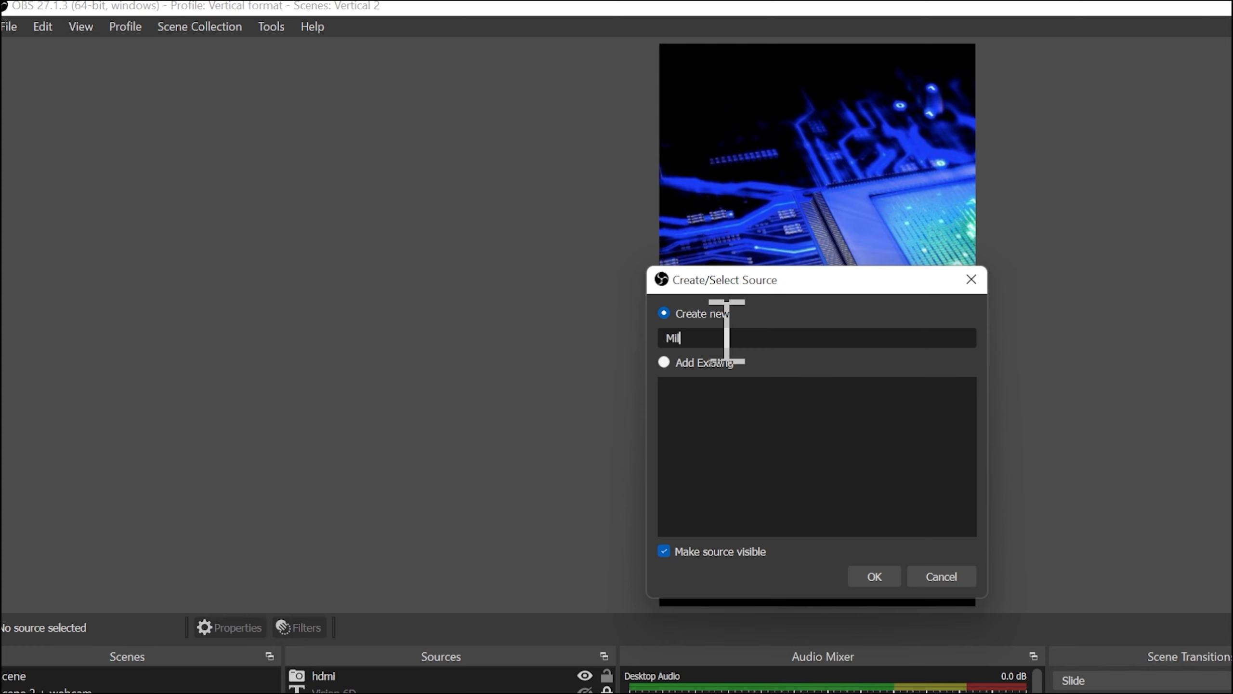
{"action": "type", "text": "Milkyway"}
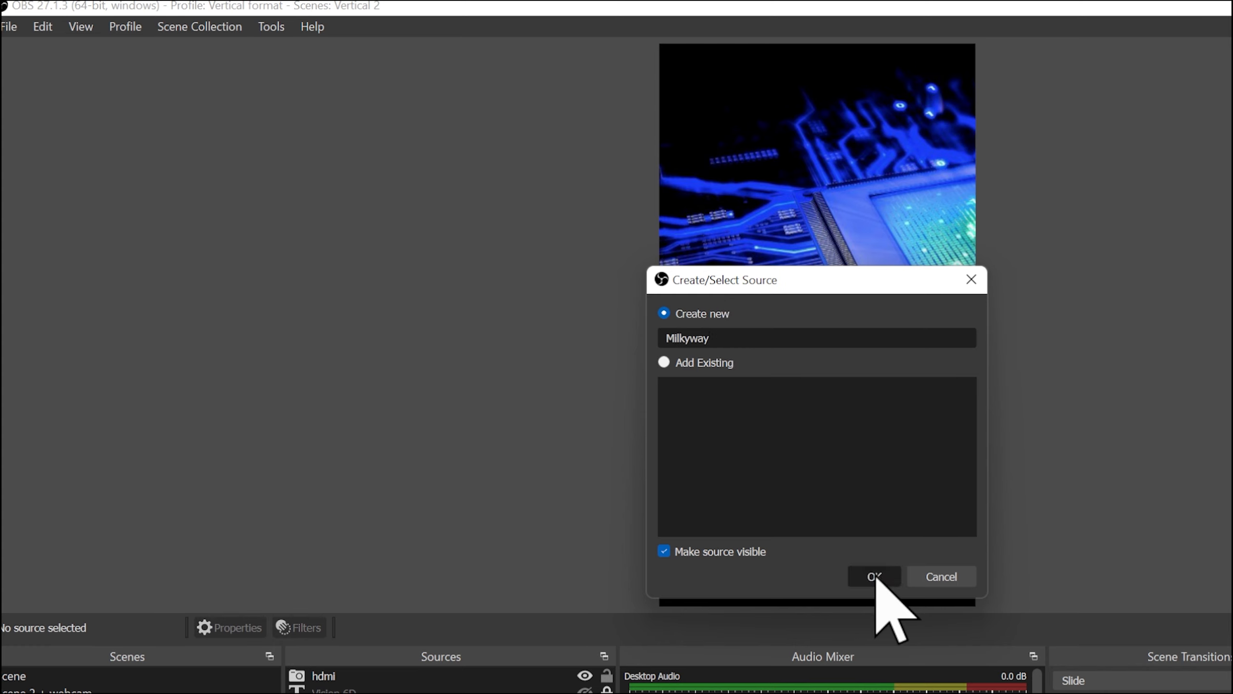
{"action": "left_click", "coordinate": [874, 576]}
- Load the vertical milkyway .mp4 video from the astronomy folder as the Milkyway source's local file and accept its properties
{"action": "left_click", "coordinate": [1069, 547]}
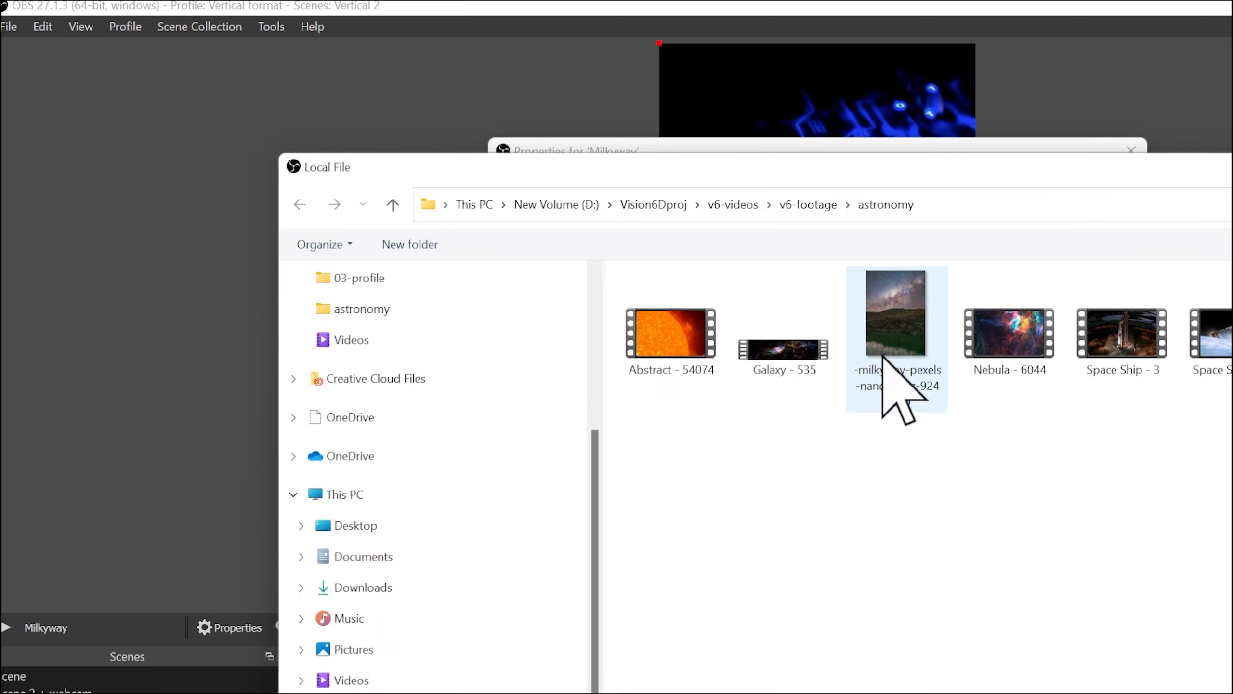
{"action": "left_click", "coordinate": [915, 339]}
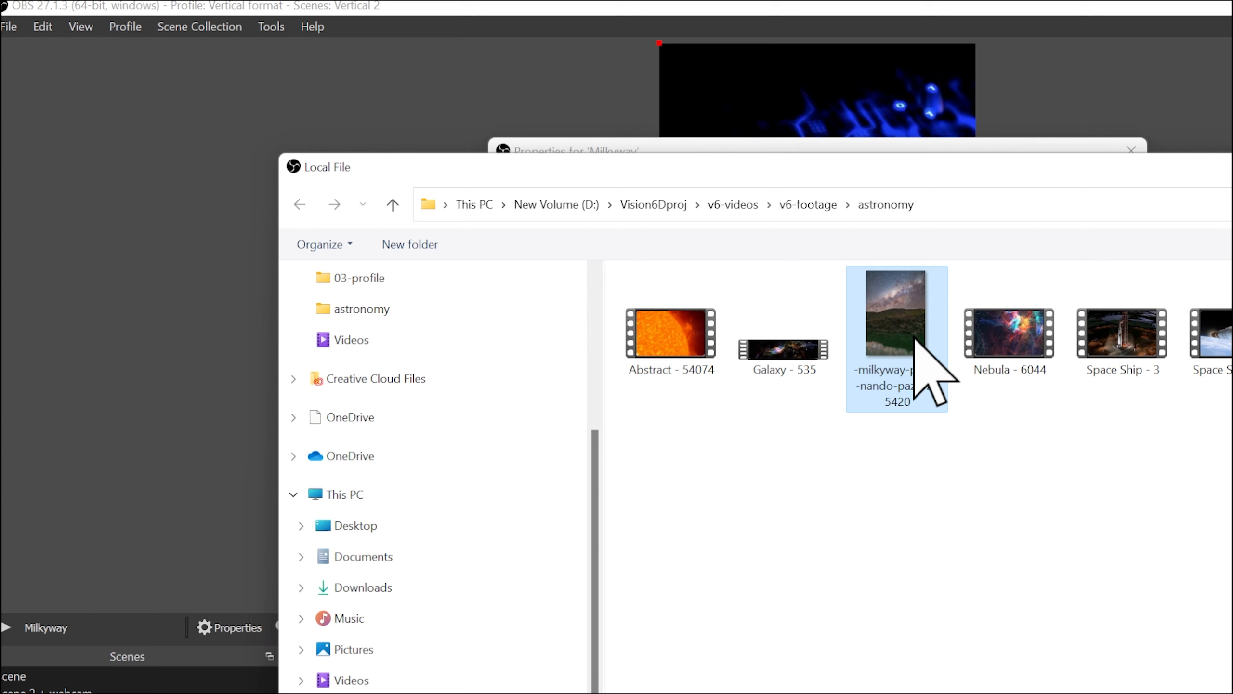
{"action": "double_click", "coordinate": [915, 339]}
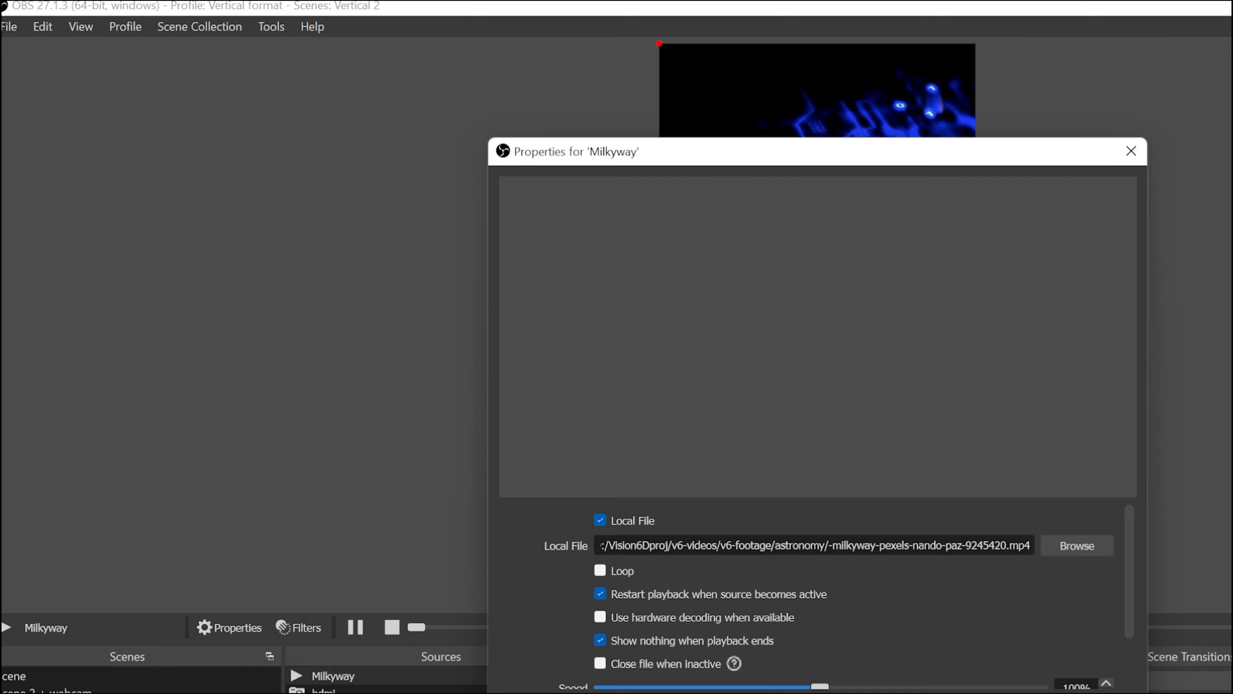
{"action": "left_click", "coordinate": [1015, 693]}
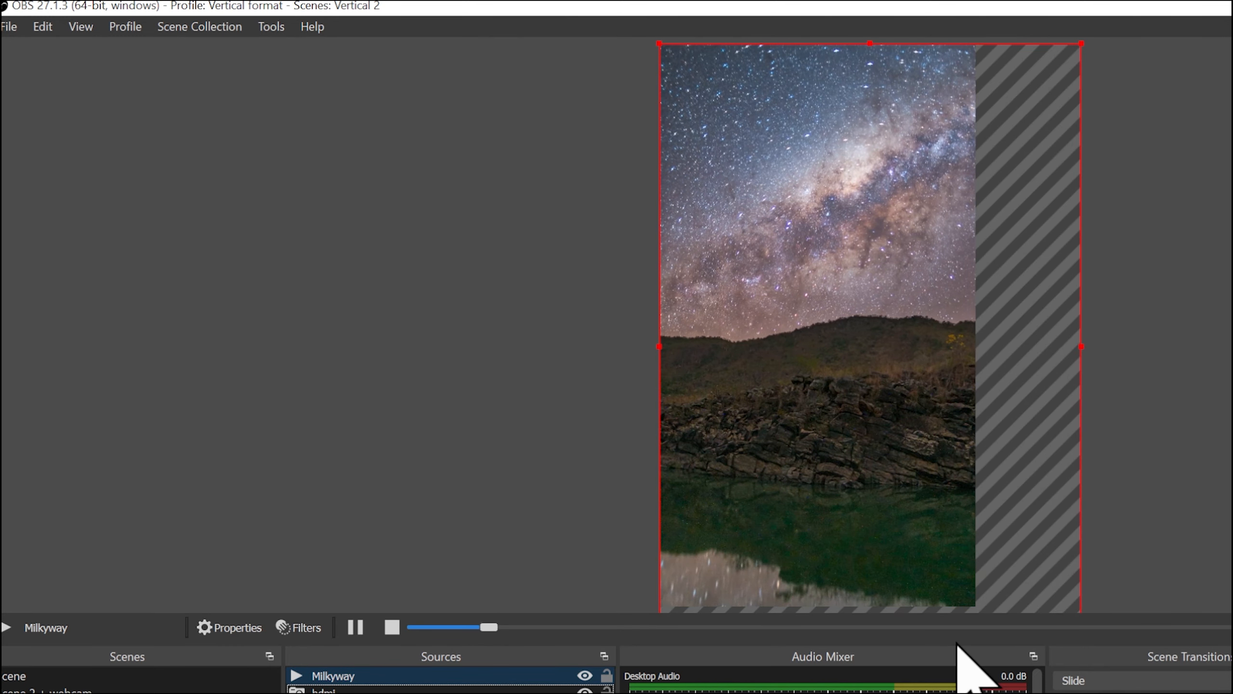
- Transform the Milkyway source with Fit to screen so it fits the vertical canvas
{"action": "right_click", "coordinate": [880, 438]}
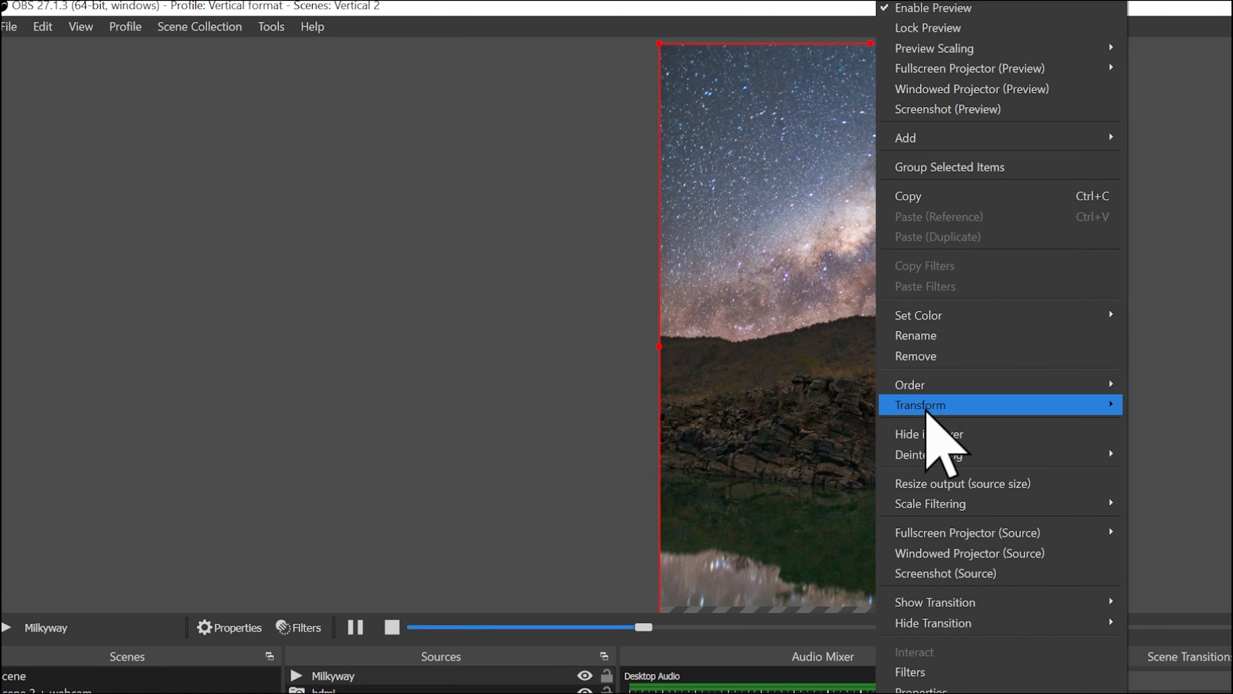
{"action": "mouse_move", "coordinate": [1046, 413]}
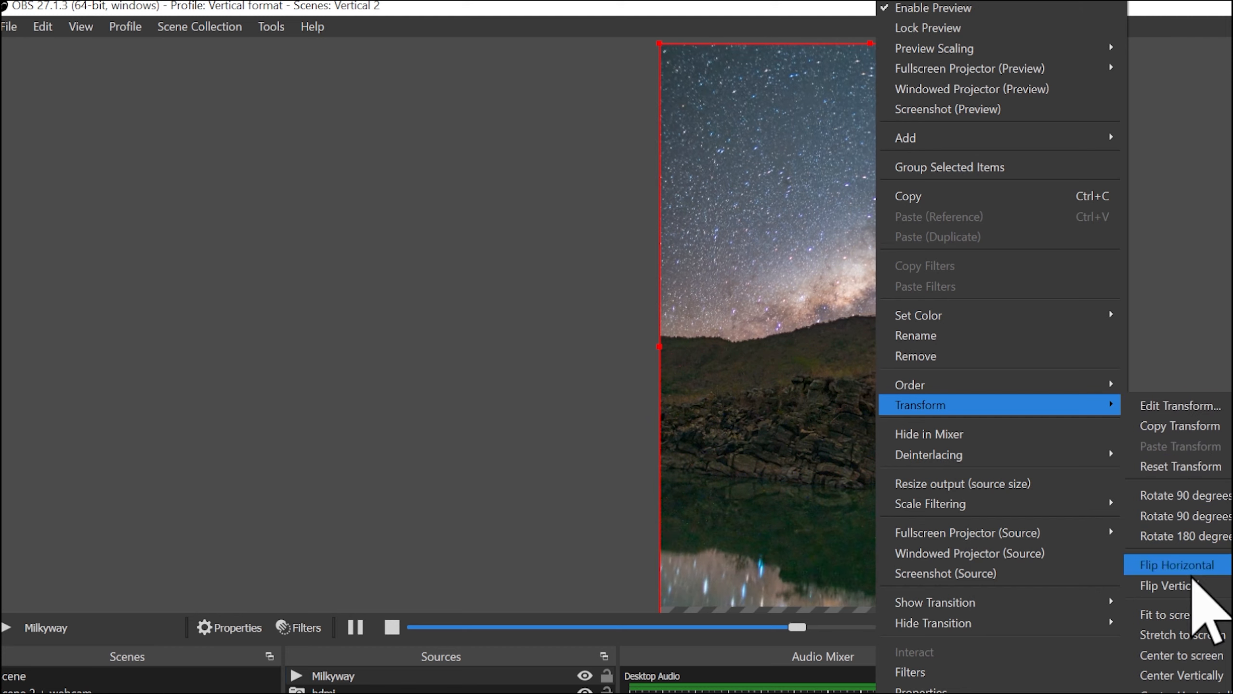
{"action": "left_click", "coordinate": [1185, 614]}
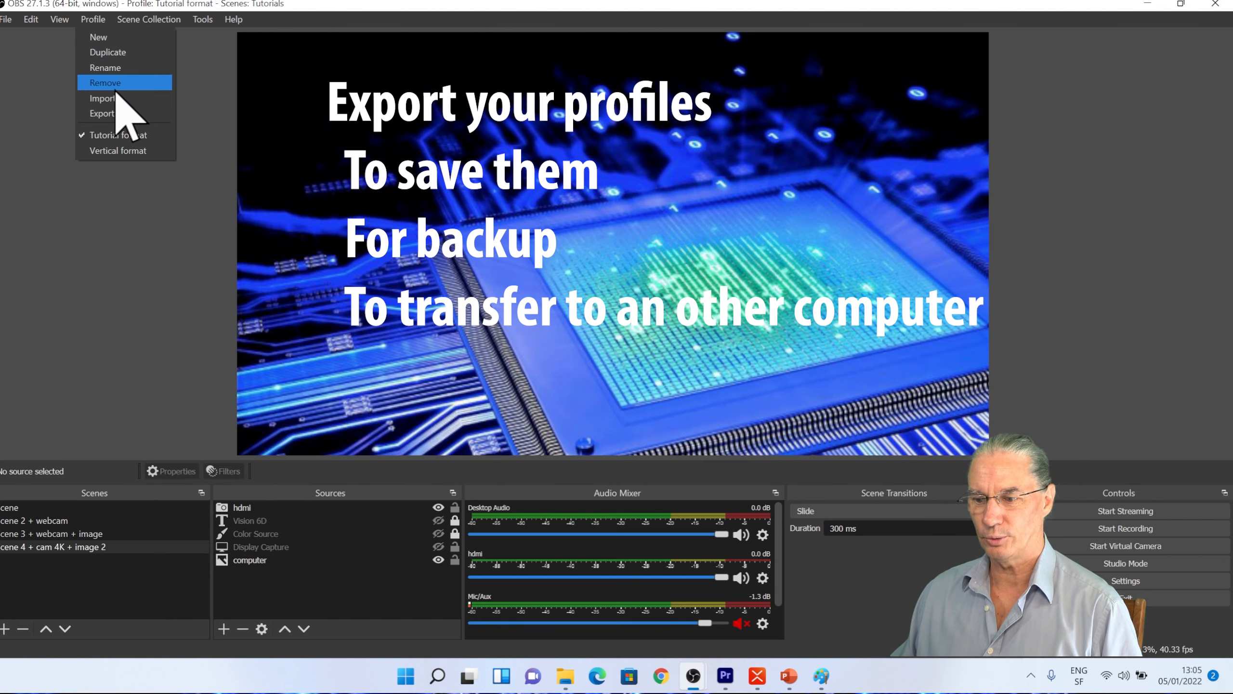
- Start exporting the Tutorial format profile and create a folder named "obs" in the user's home folder
{"action": "left_click", "coordinate": [115, 114]}
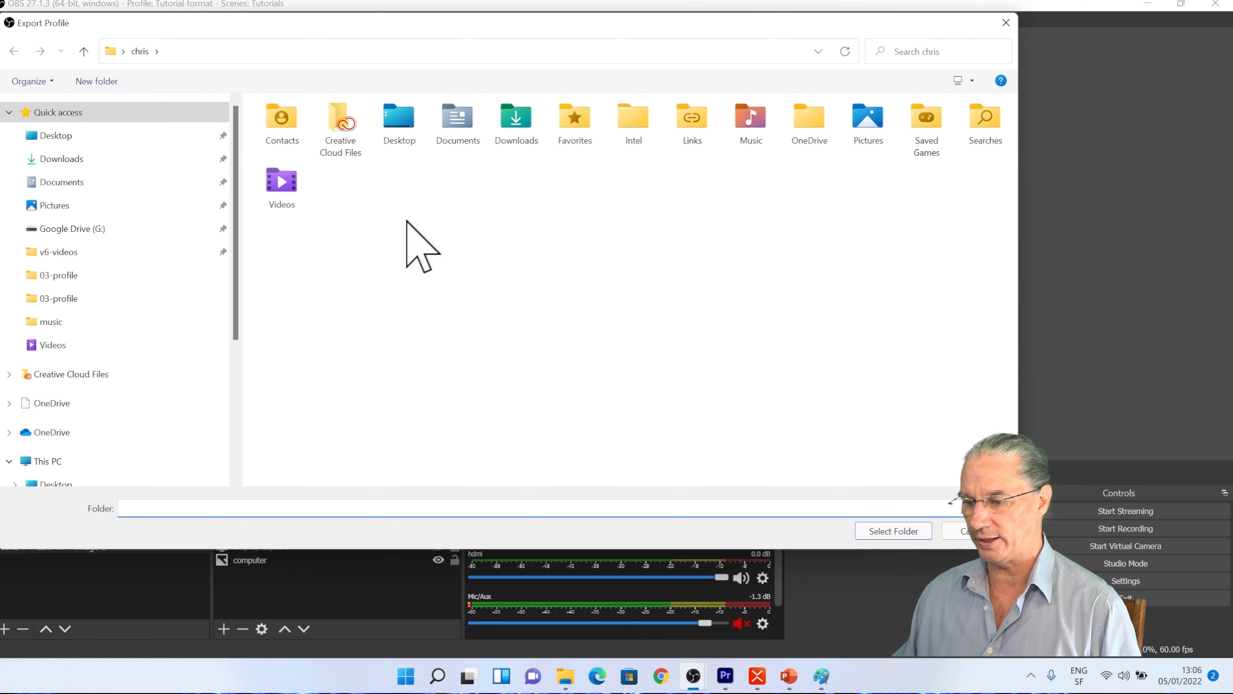
{"action": "right_click", "coordinate": [409, 222]}
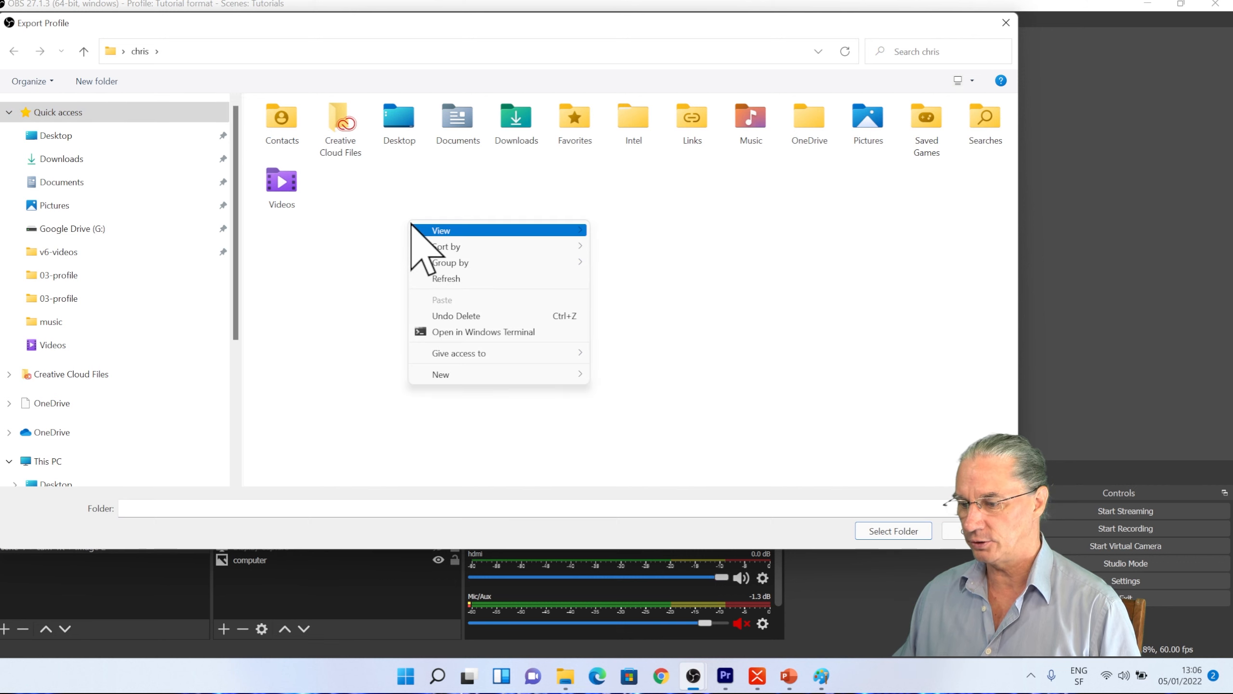
{"action": "mouse_move", "coordinate": [411, 225]}
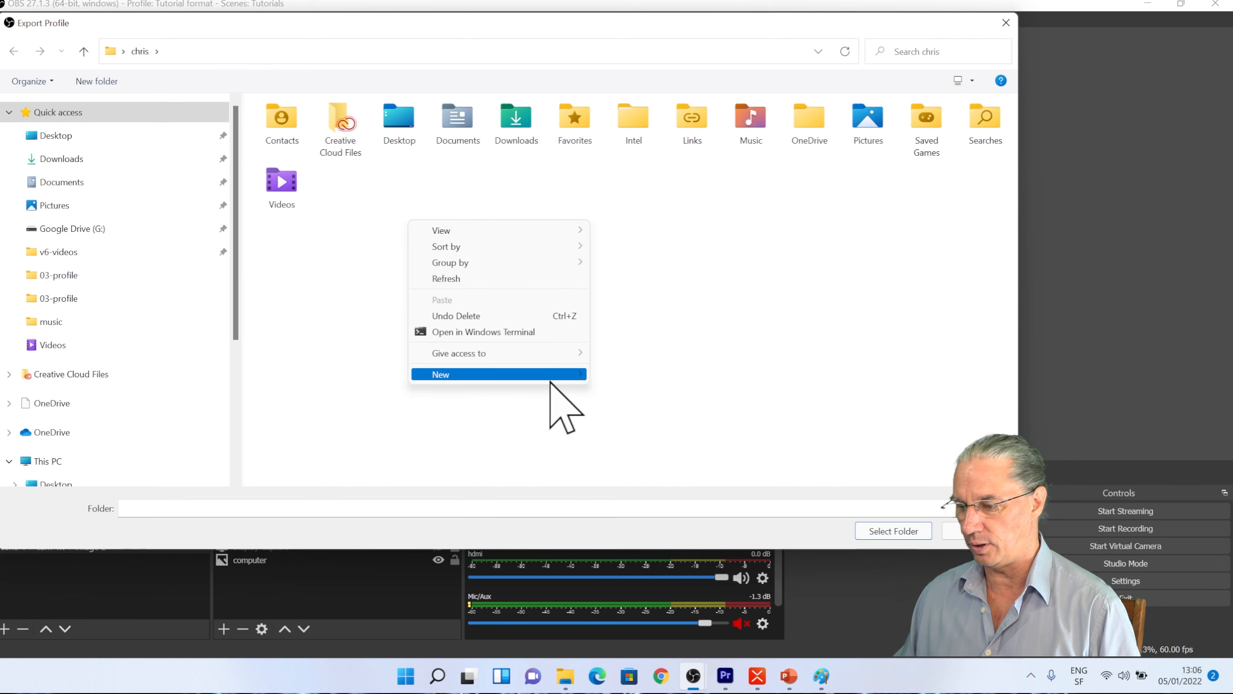
{"action": "mouse_move", "coordinate": [554, 377]}
{"action": "left_click", "coordinate": [622, 377]}
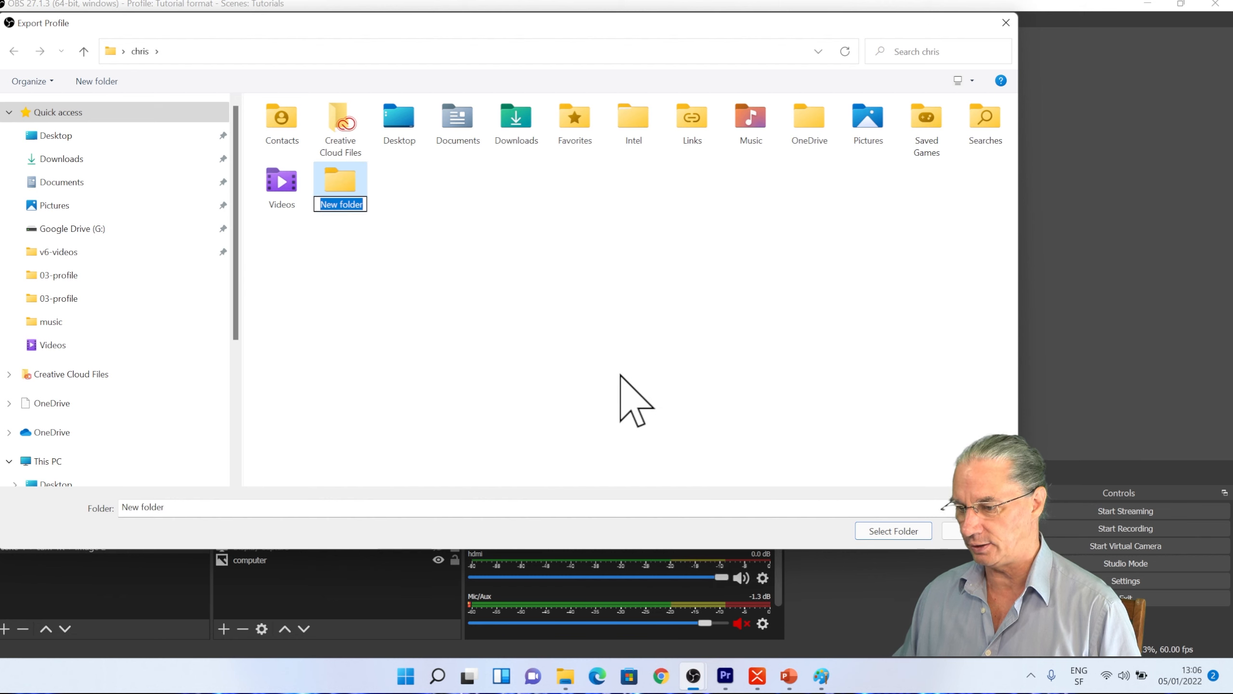
{"action": "key", "text": "BackSpace"}
{"action": "type", "text": "obs"}
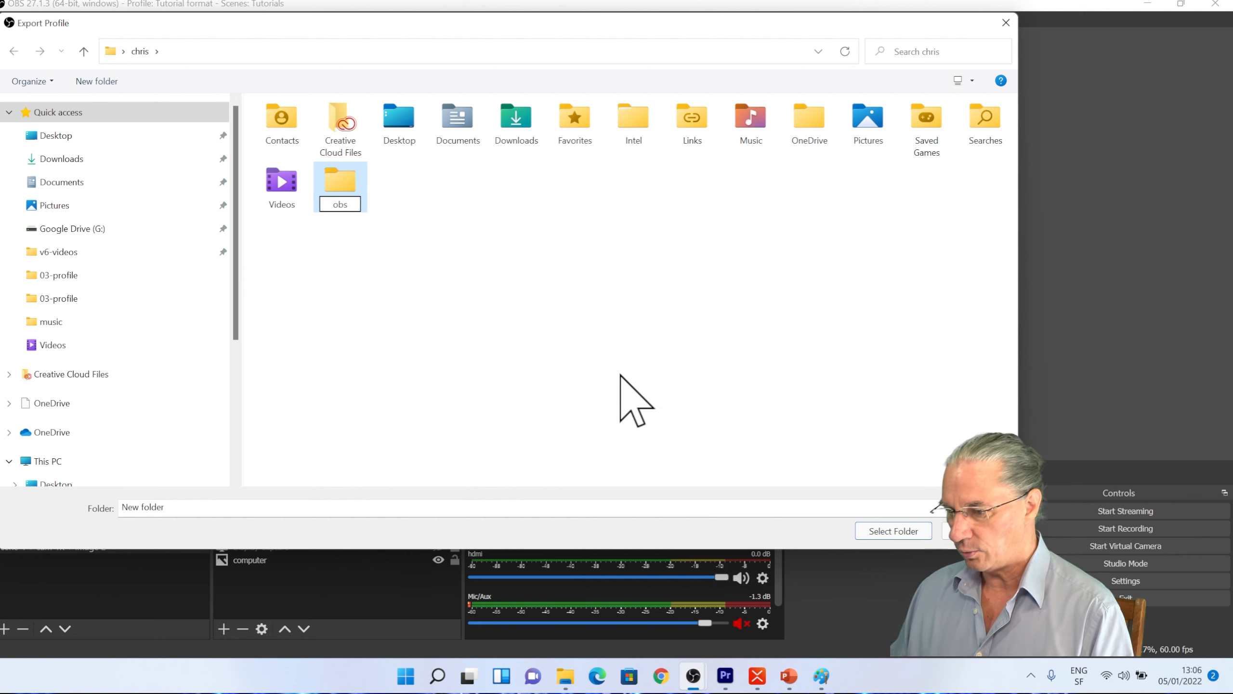
{"action": "key", "text": "Return"}
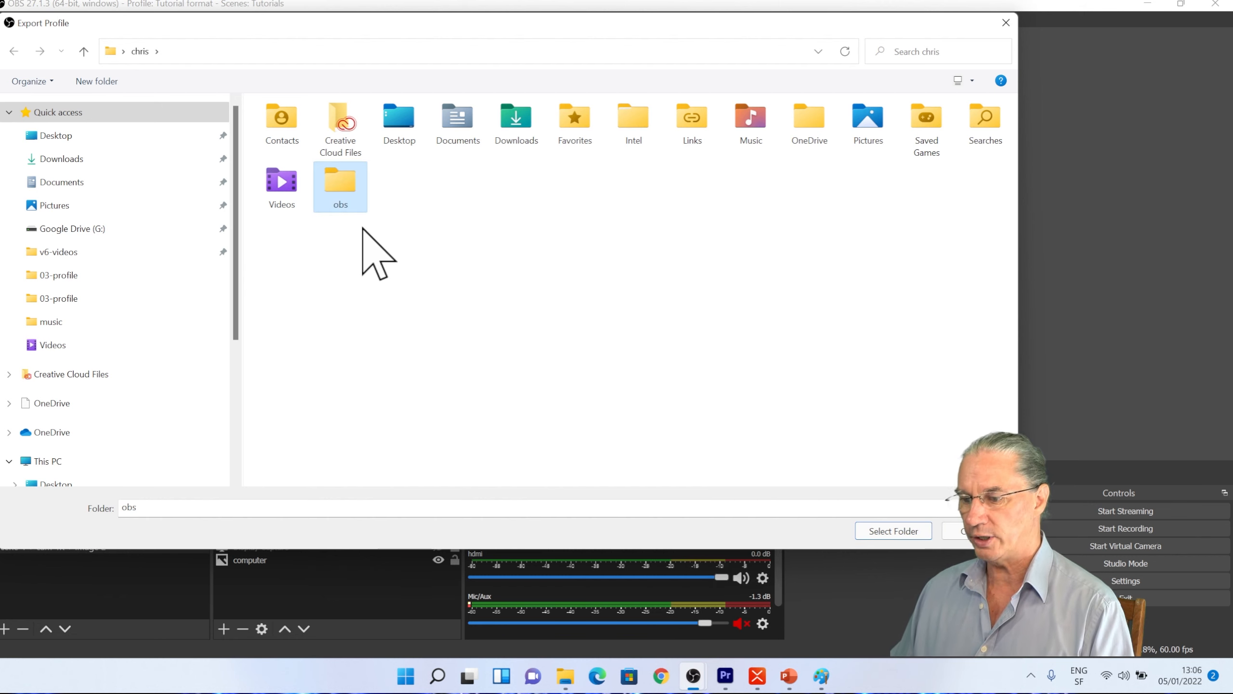
- Create a "profiles" folder inside the obs folder and export the Tutorial format profile into it
{"action": "double_click", "coordinate": [343, 193]}
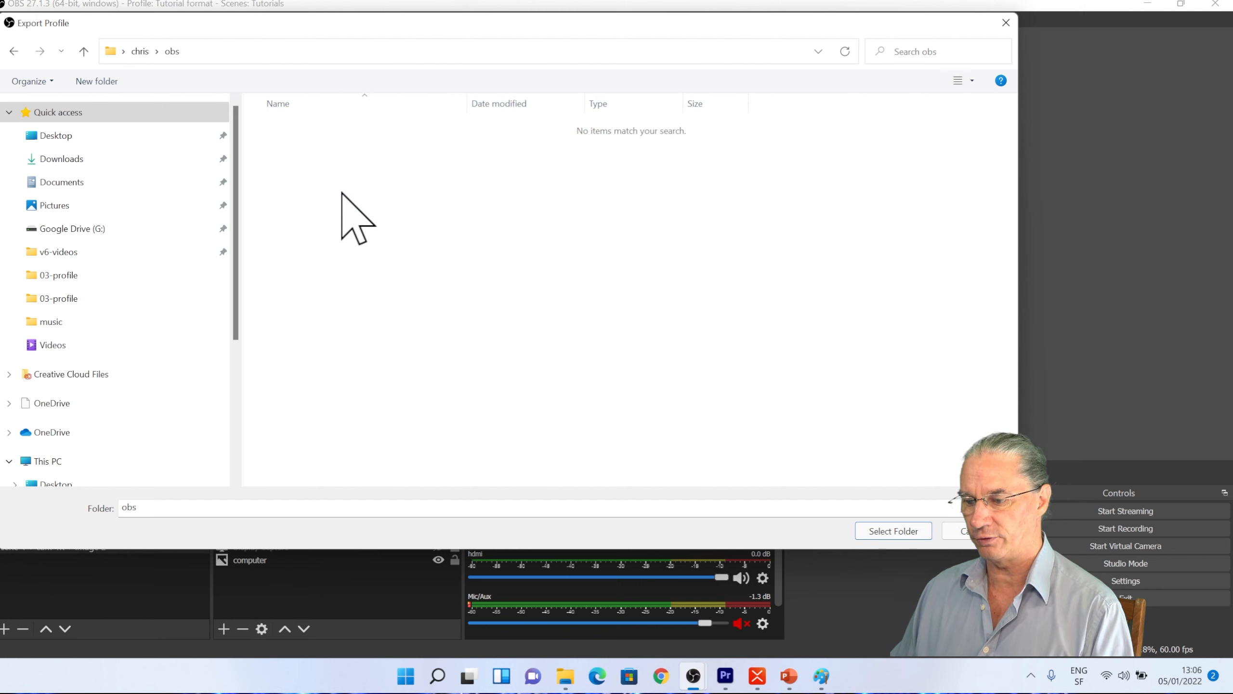
{"action": "right_click", "coordinate": [343, 193]}
{"action": "mouse_move", "coordinate": [484, 345]}
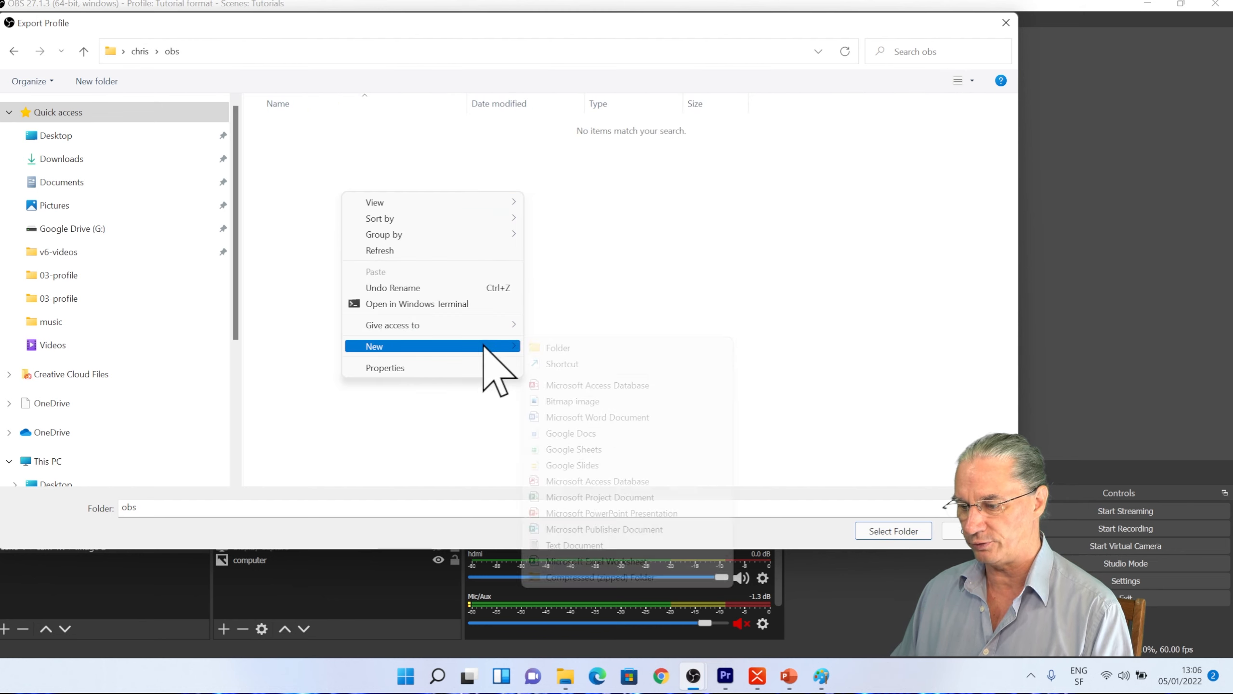
{"action": "left_click", "coordinate": [553, 347]}
{"action": "key", "text": "BackSpace"}
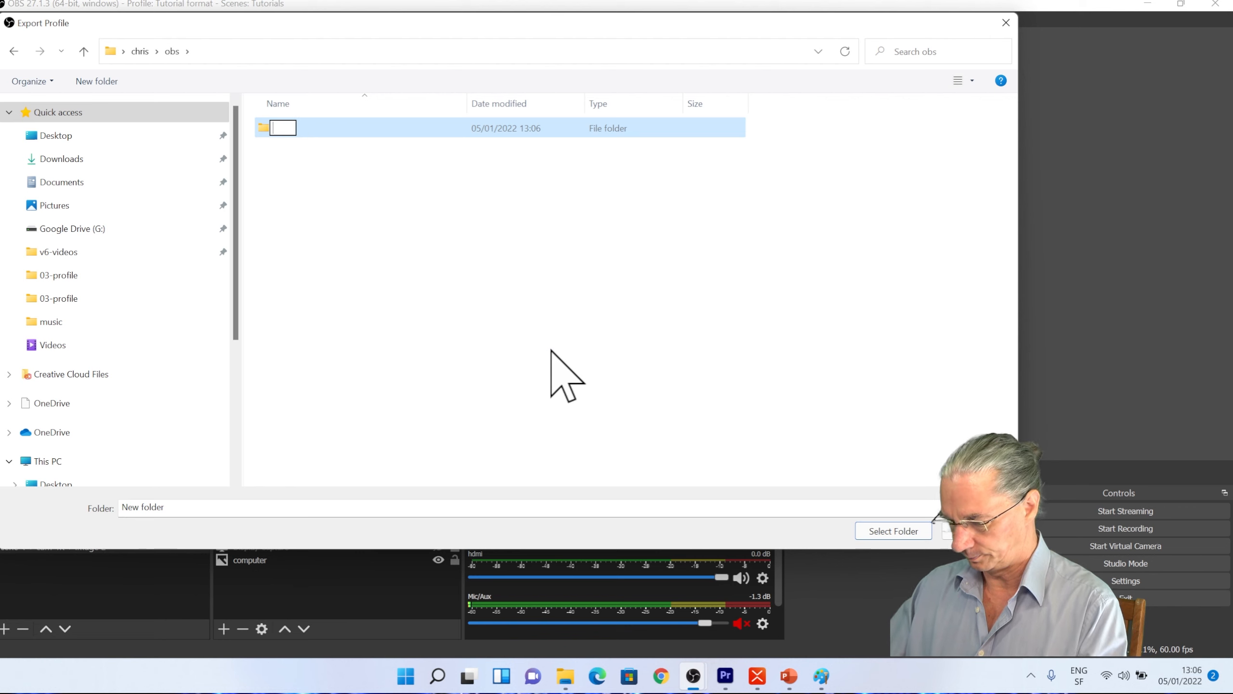
{"action": "type", "text": "profiles"}
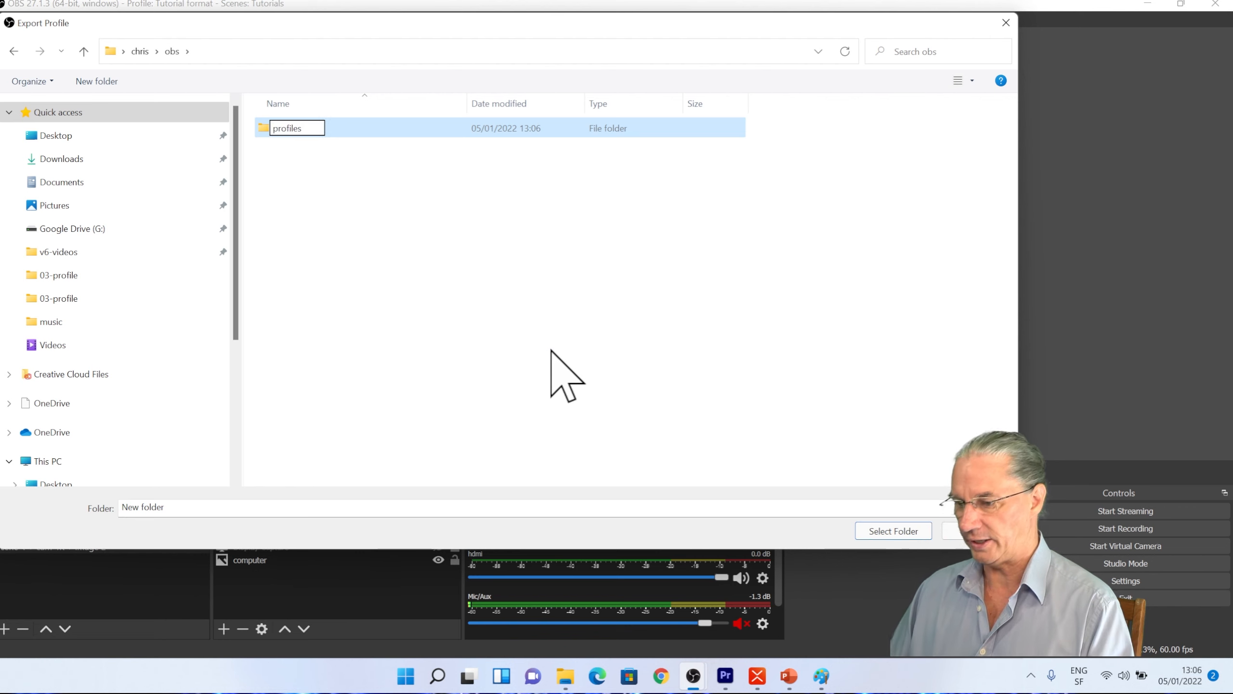
{"action": "key", "text": "Return"}
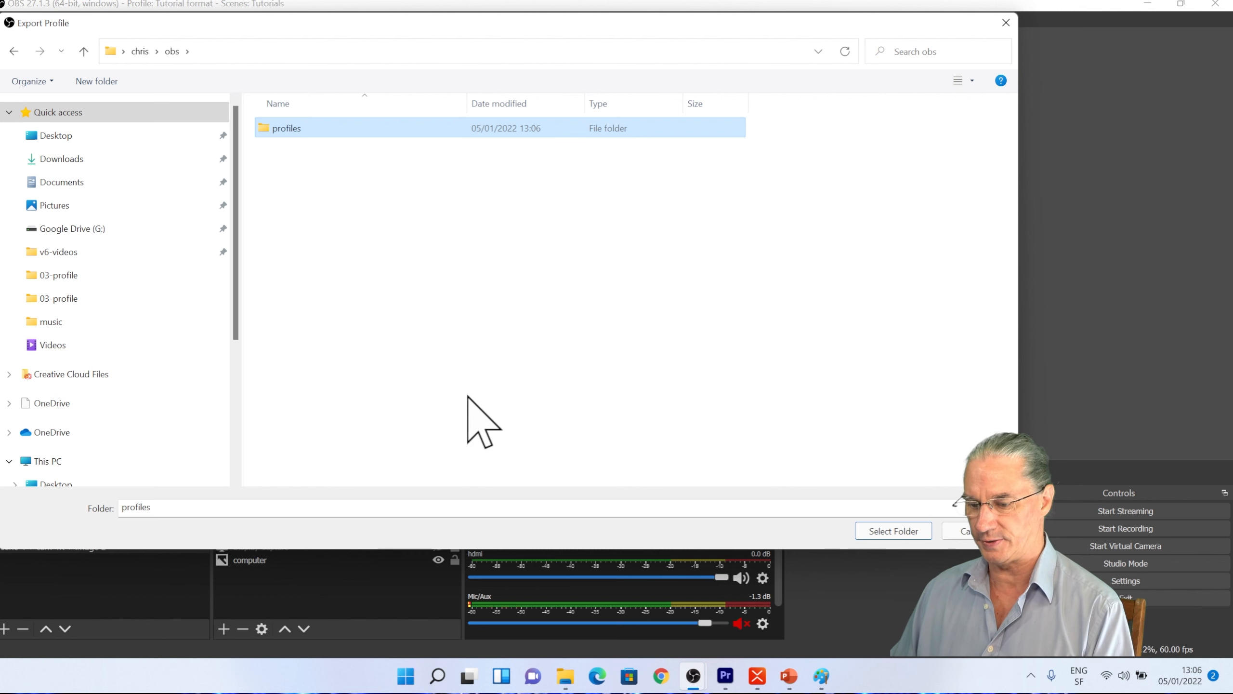
{"action": "left_click", "coordinate": [893, 530]}
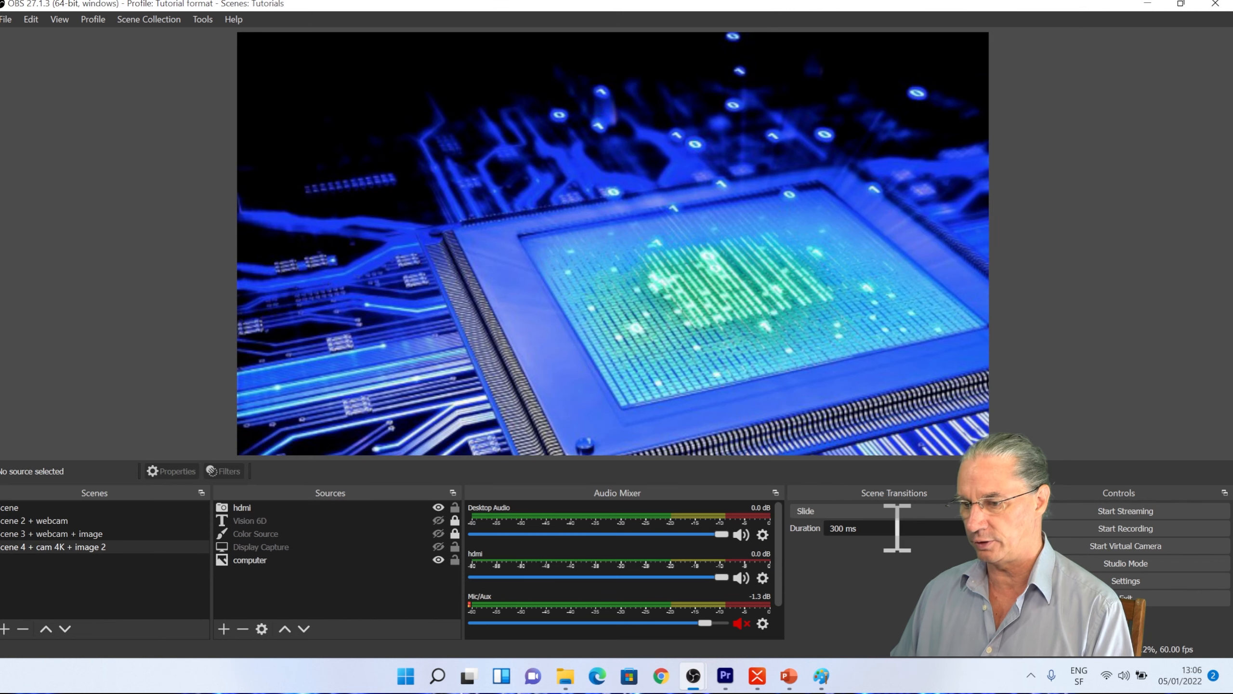